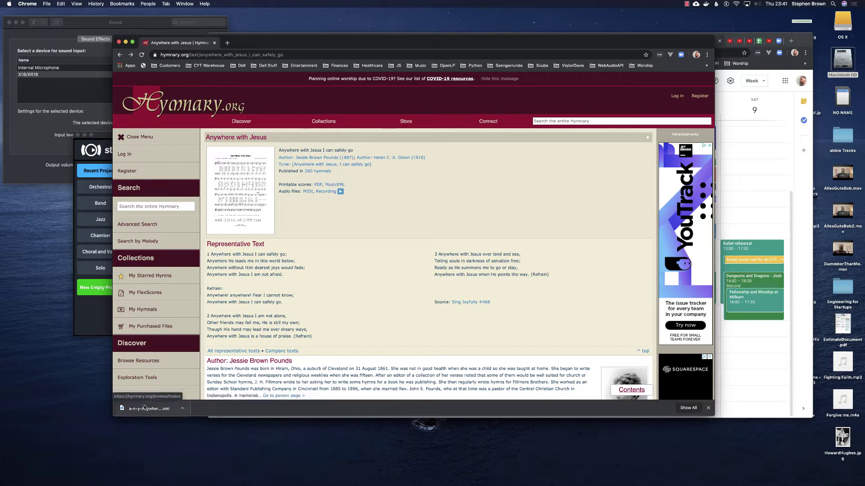
From the Steinberg Hub, open a-n-y-Anywhere with Jesus.xml from the Downloads folder.
left_click(96, 320)
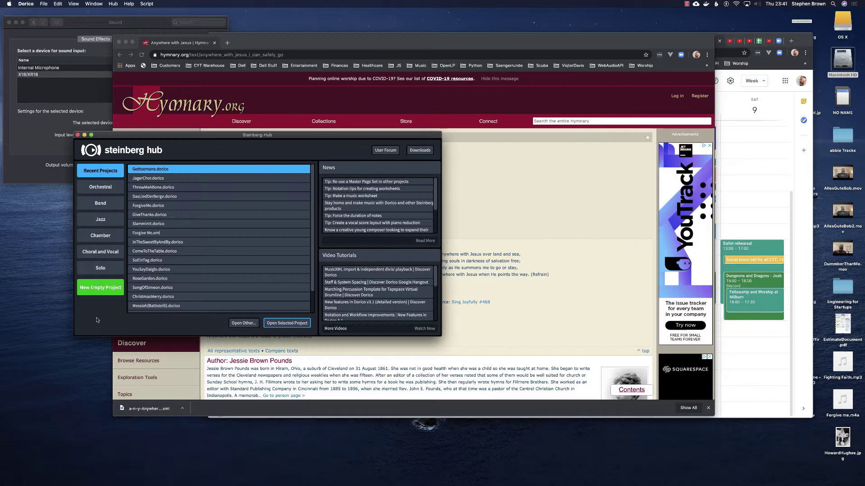
left_click(243, 323)
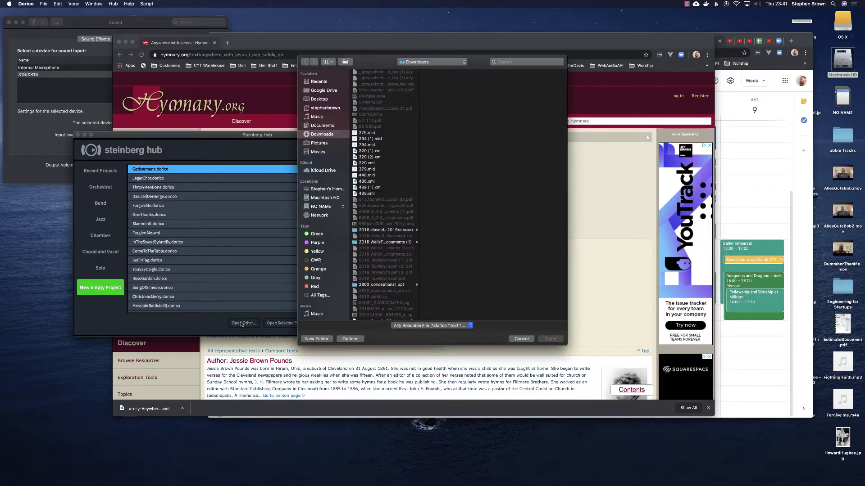
scroll(412, 213, "down", 10)
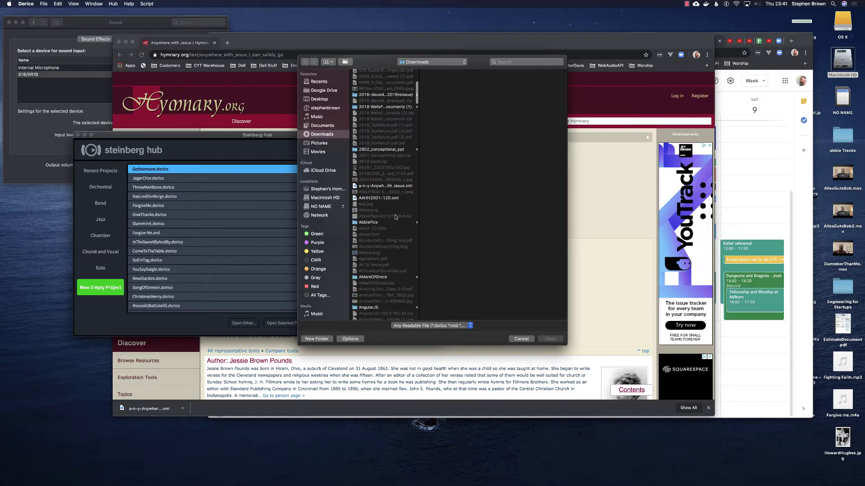
left_click(378, 186)
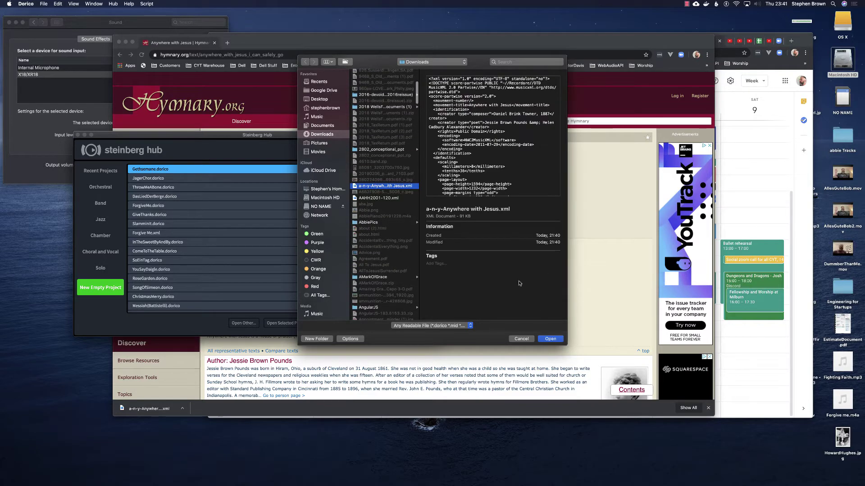
left_click(550, 339)
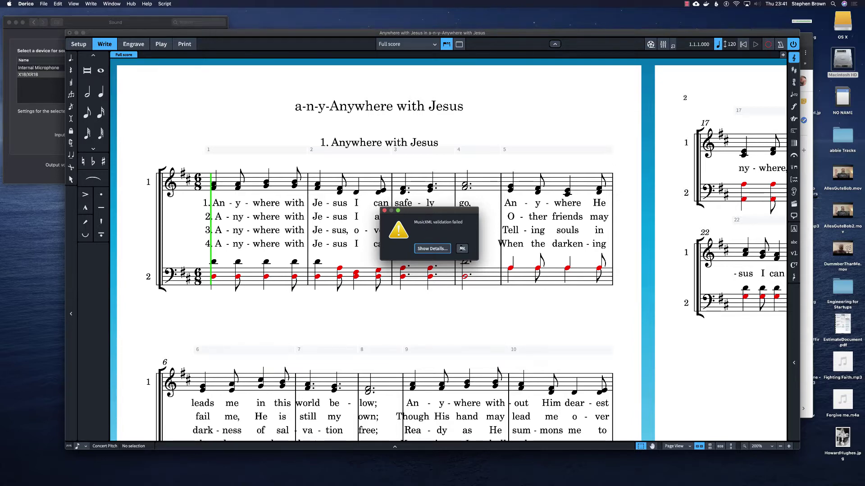
Dismiss the MusicXML validation warning and scroll down through the imported score.
left_click(462, 248)
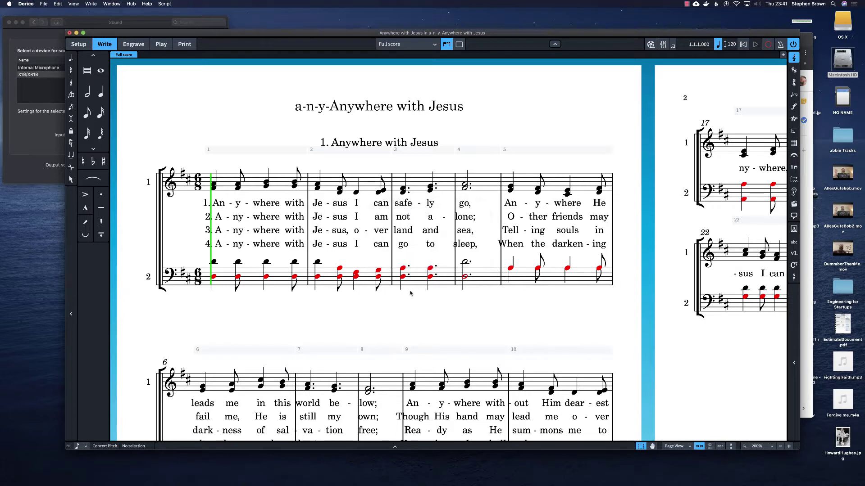
scroll(431, 288, "down", 2)
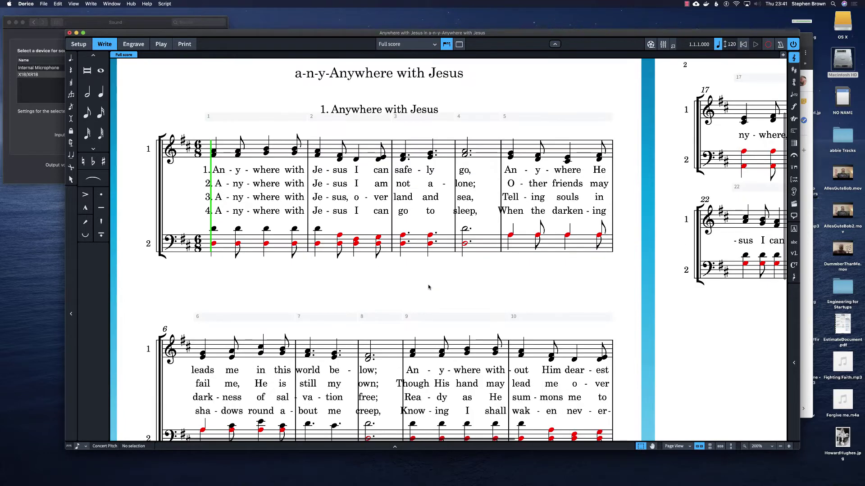
scroll(293, 181, "down", 1)
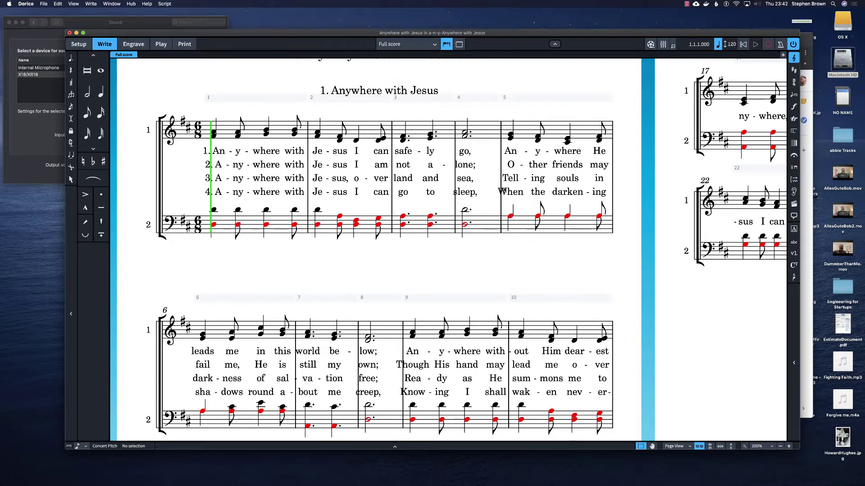
Play back the imported hymn while scrolling around the score to review it.
key("space")
scroll(409, 263, "left", 3)
scroll(408, 264, "right", 2)
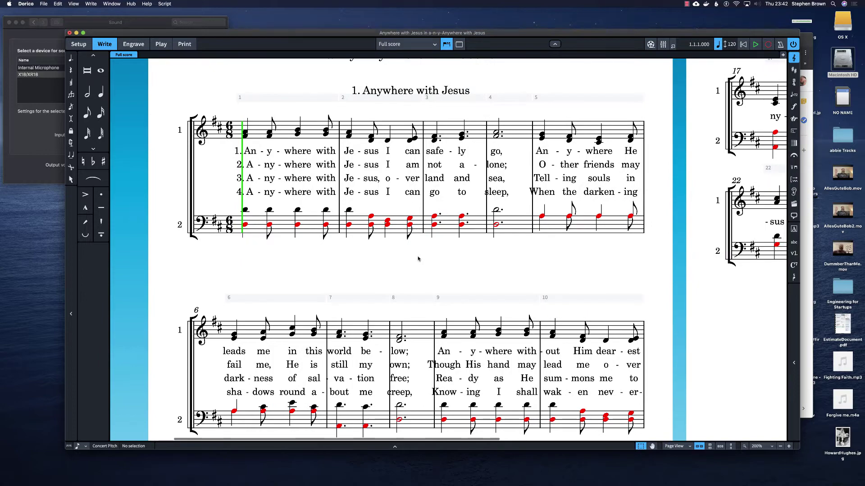
scroll(402, 186, "up", 2)
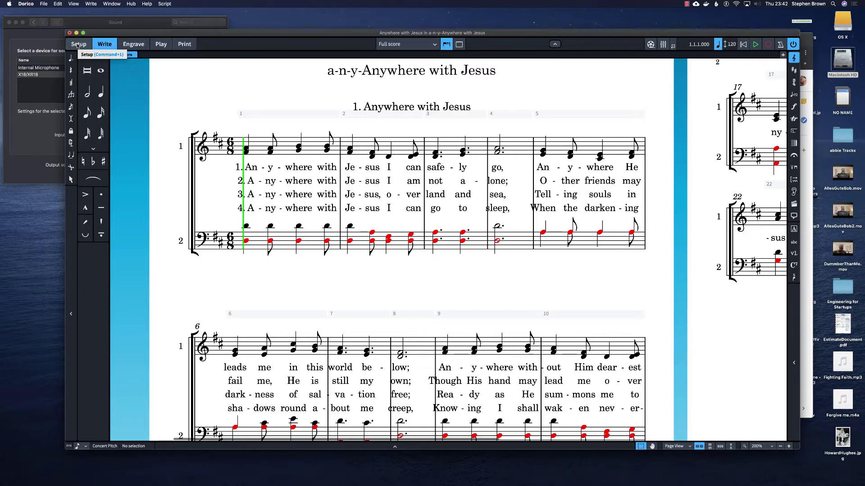
In Setup, add a solo player with the Singers > Choir (reduction) instrument.
left_click(77, 44)
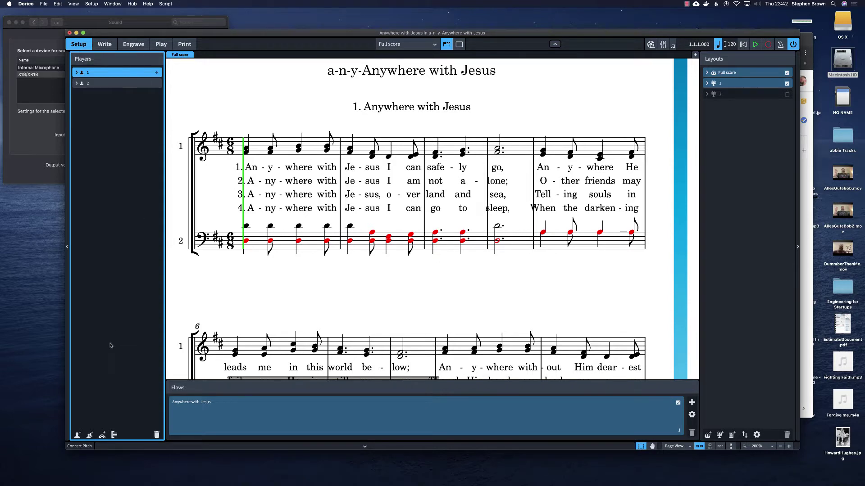
left_click(78, 436)
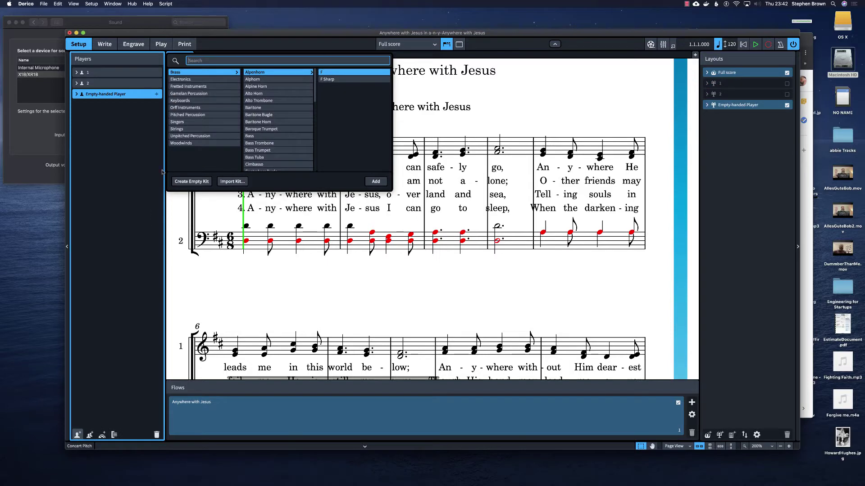
left_click(174, 126)
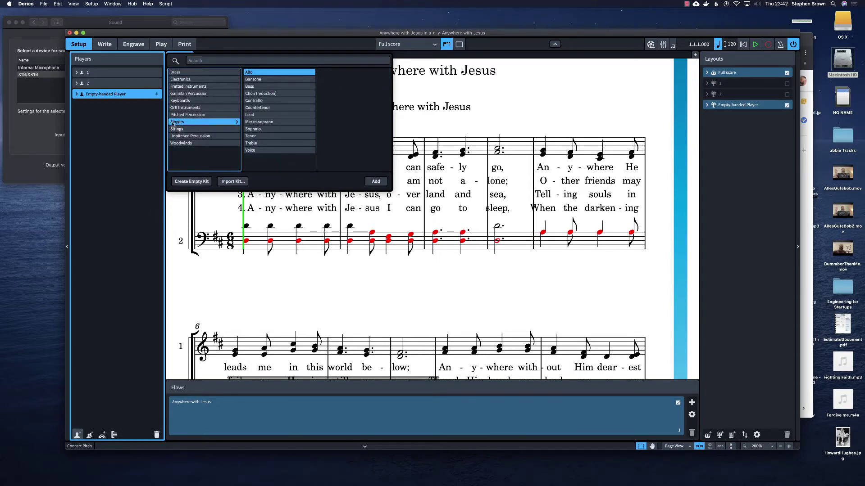
left_click(265, 94)
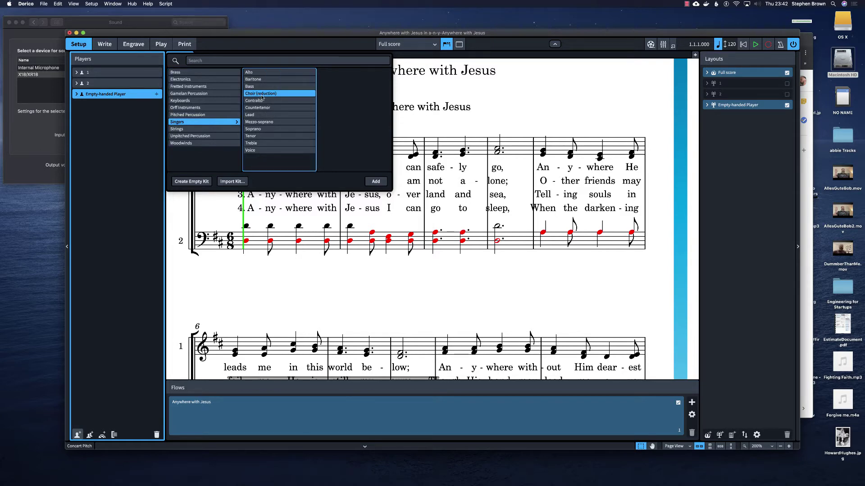
left_click(378, 181)
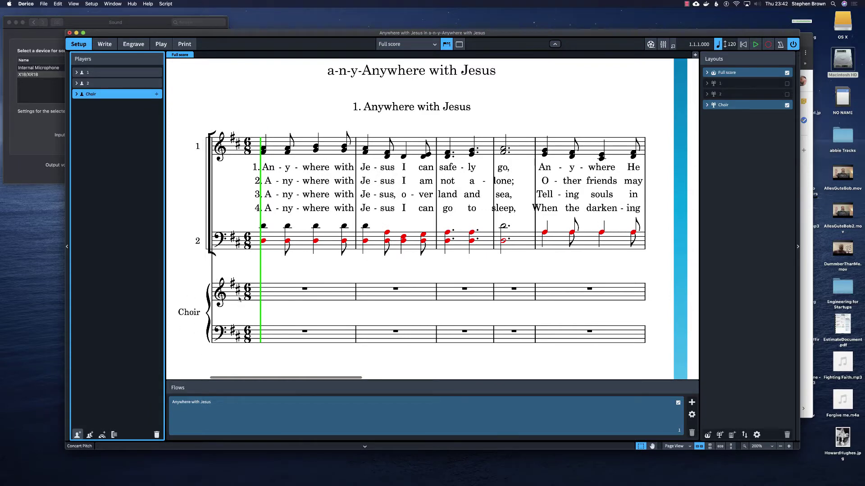
scroll(226, 273, "left", 1)
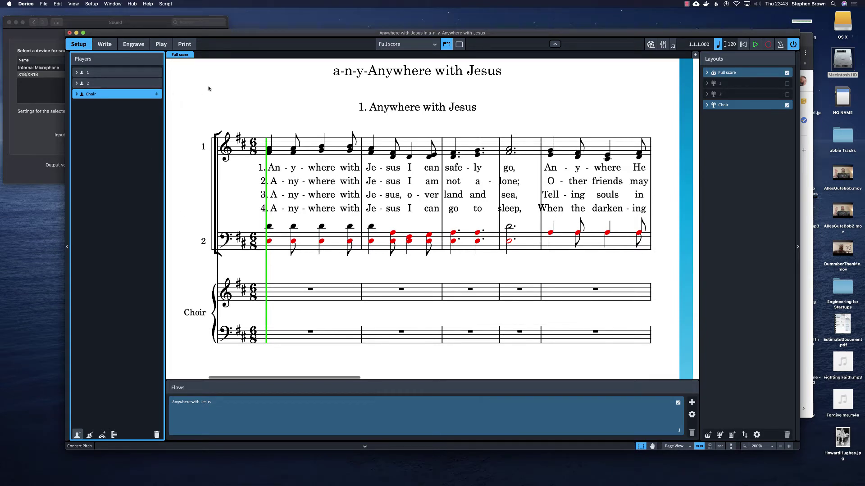
In Write mode, select the upper piano staff from bar 1 through bar 24.
left_click(103, 44)
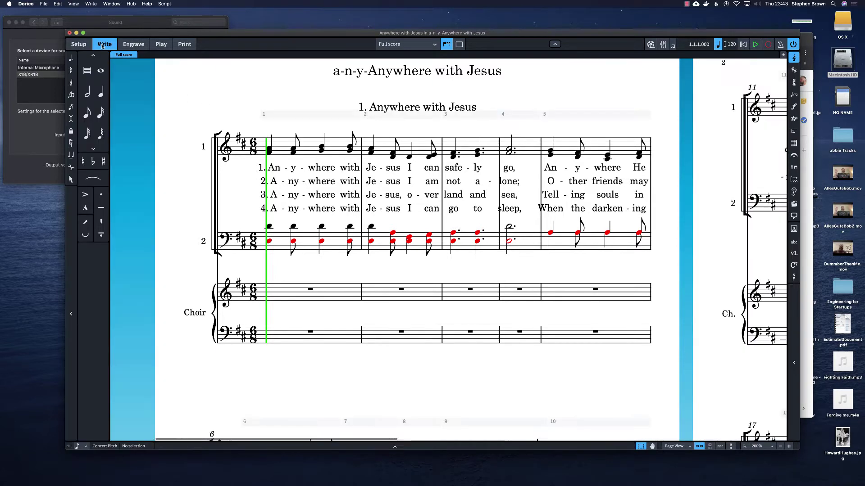
left_click(270, 150)
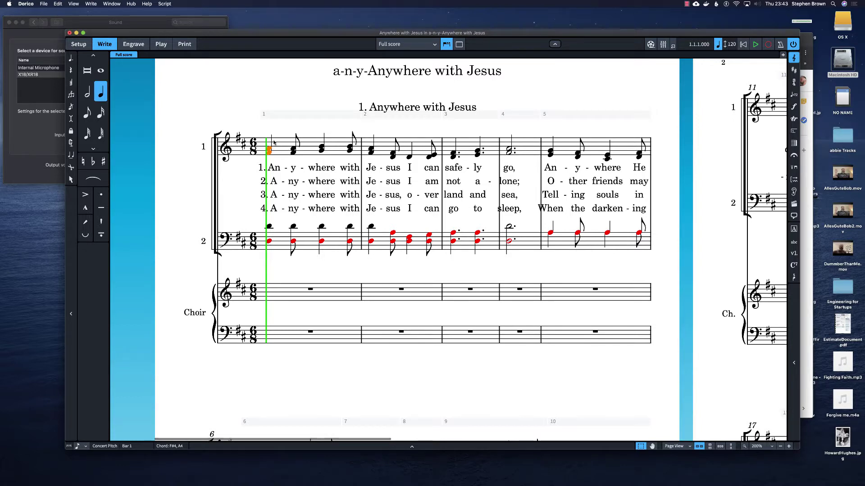
scroll(315, 153, "down", 1)
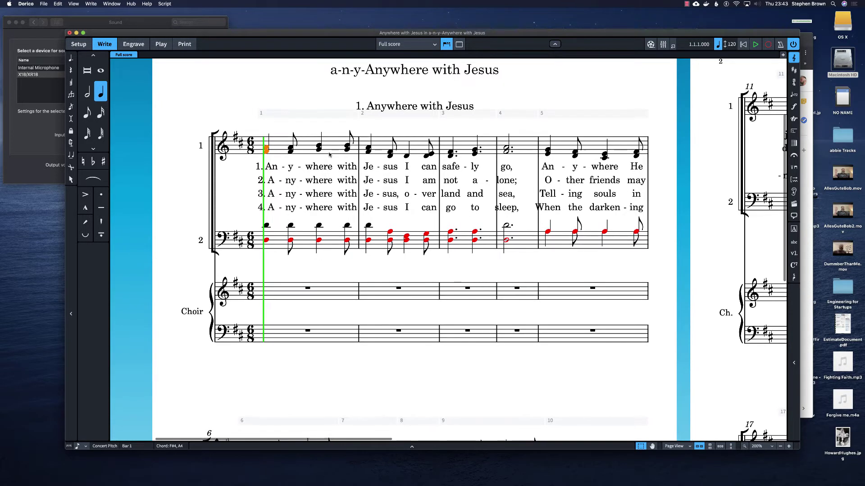
scroll(292, 149, "right", 15)
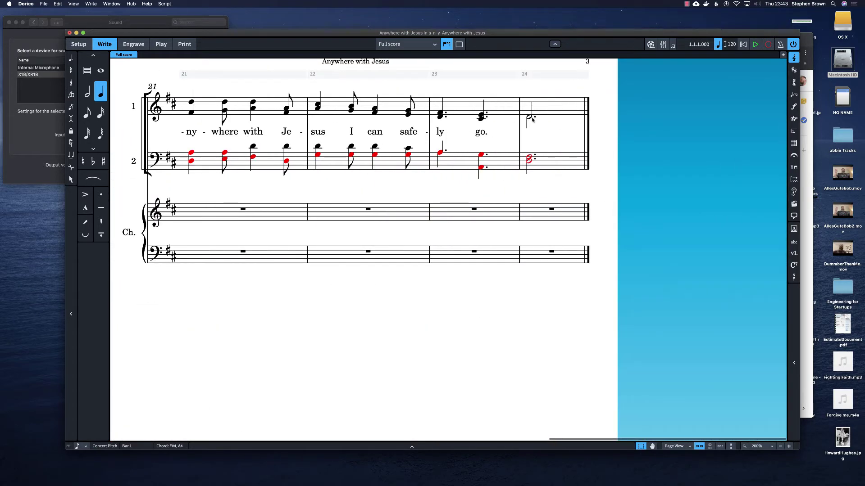
left_click(577, 125, "shift")
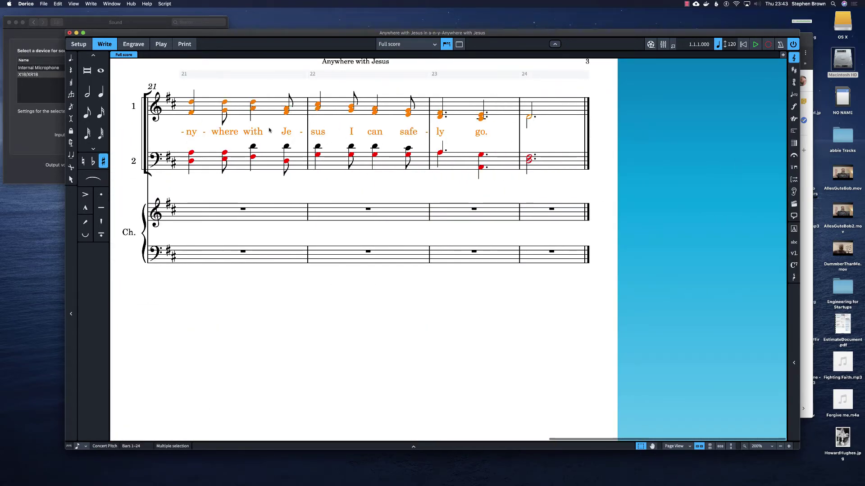
scroll(238, 130, "left", 15)
scroll(237, 130, "left", 10)
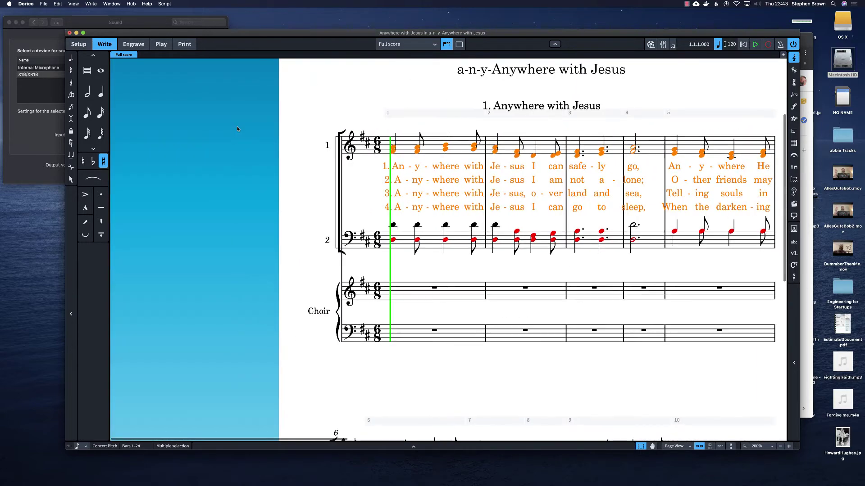
scroll(237, 131, "right", 3)
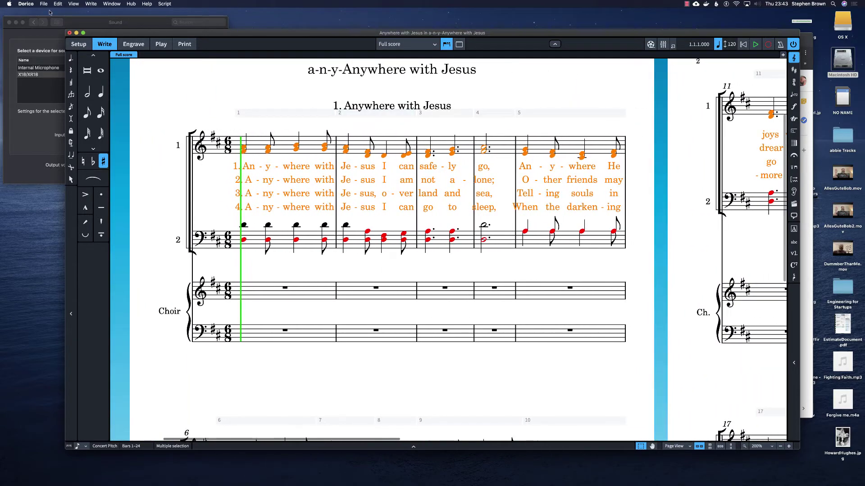
Filter the selection to Notes in Chords > Top Note or Single Notes, keeping the melody.
left_click(53, 3)
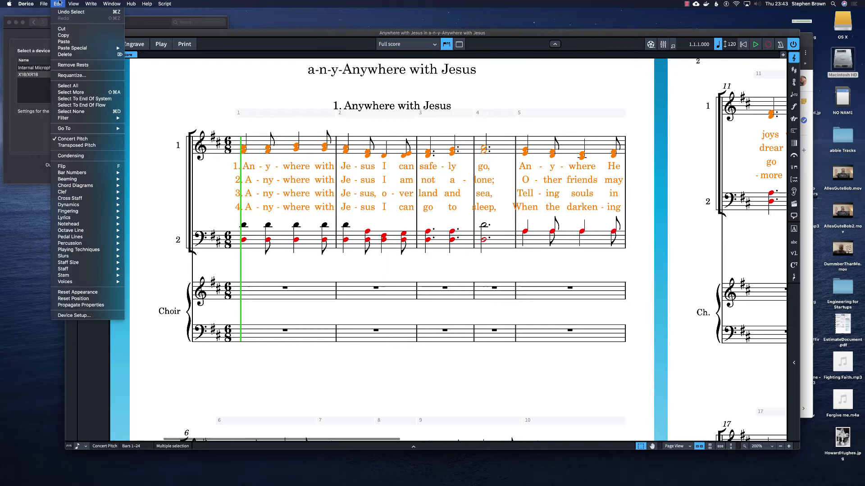
mouse_move(74, 118)
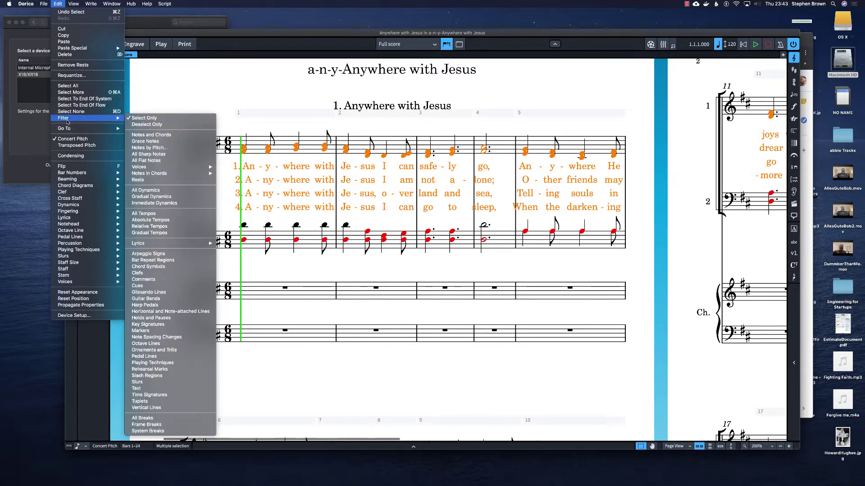
mouse_move(161, 168)
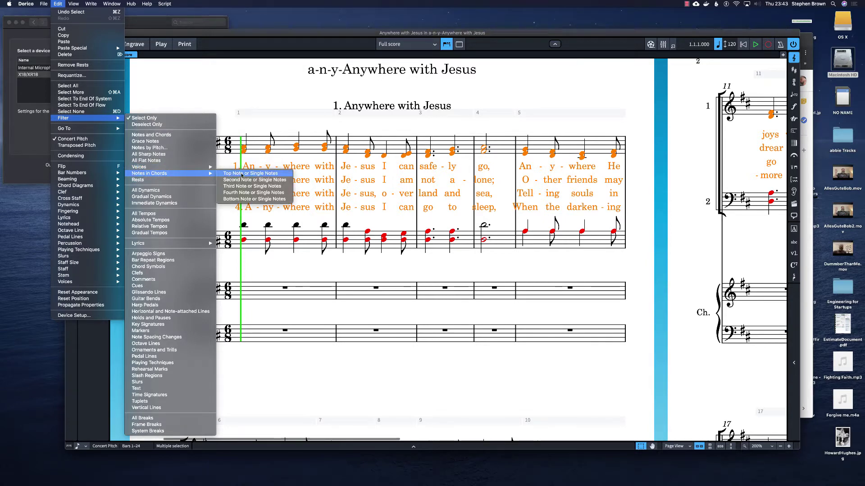
left_click(244, 174)
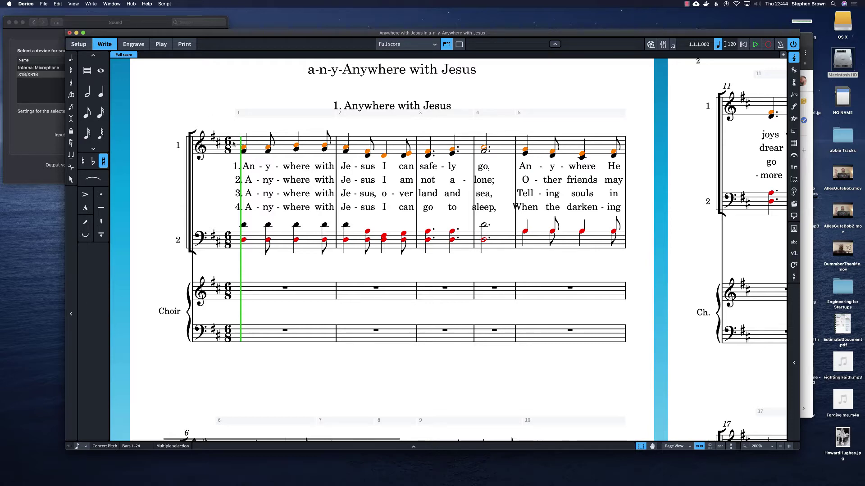
Paste the melody into Choir treble bar 1 as Up-stem Voice 1.
left_click(237, 292)
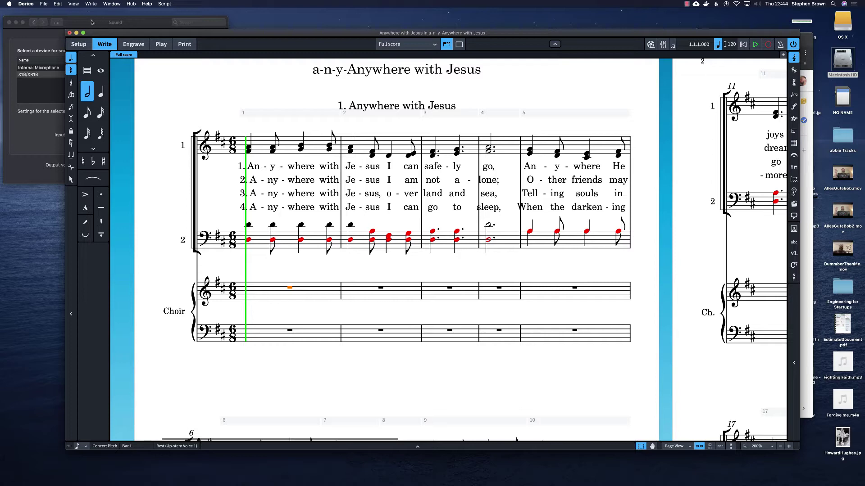
left_click(58, 4)
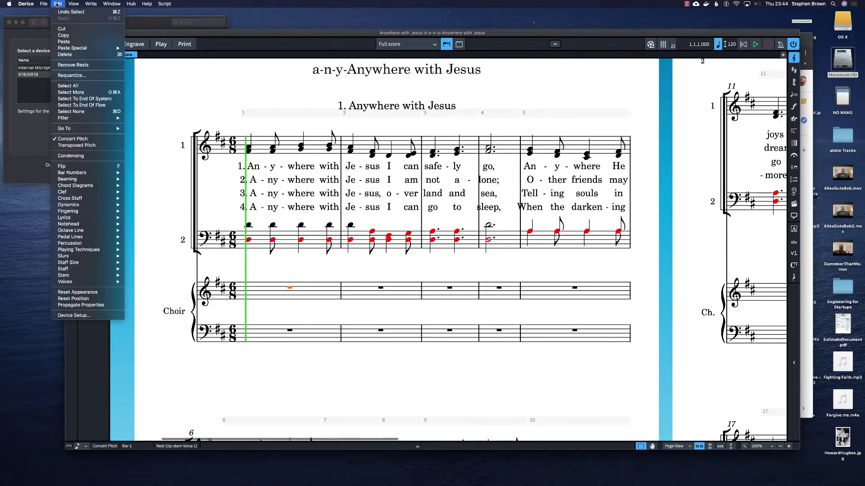
mouse_move(70, 48)
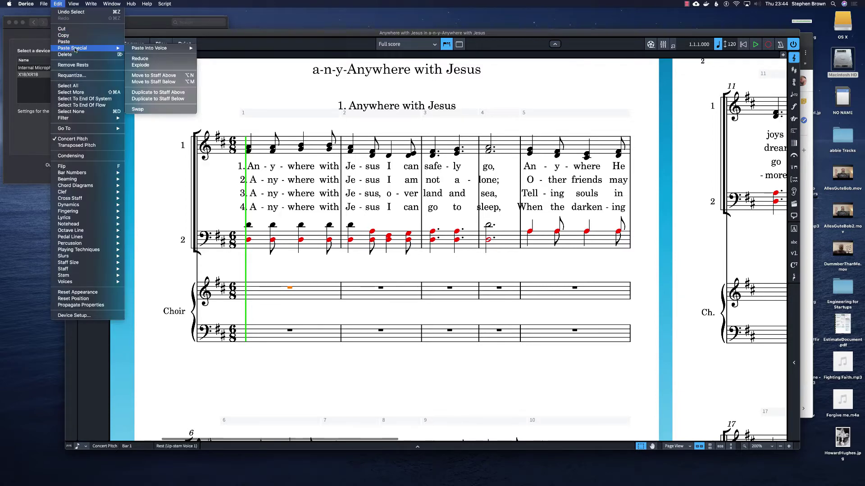
mouse_move(139, 50)
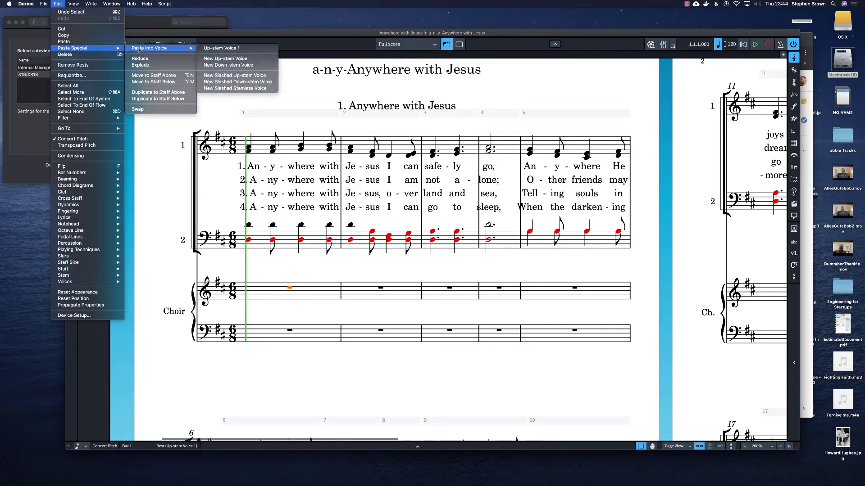
left_click(226, 48)
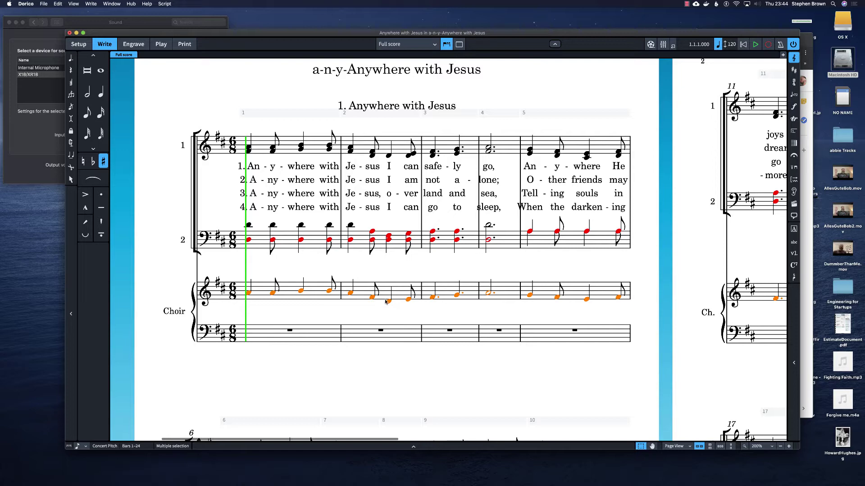
left_click(248, 149)
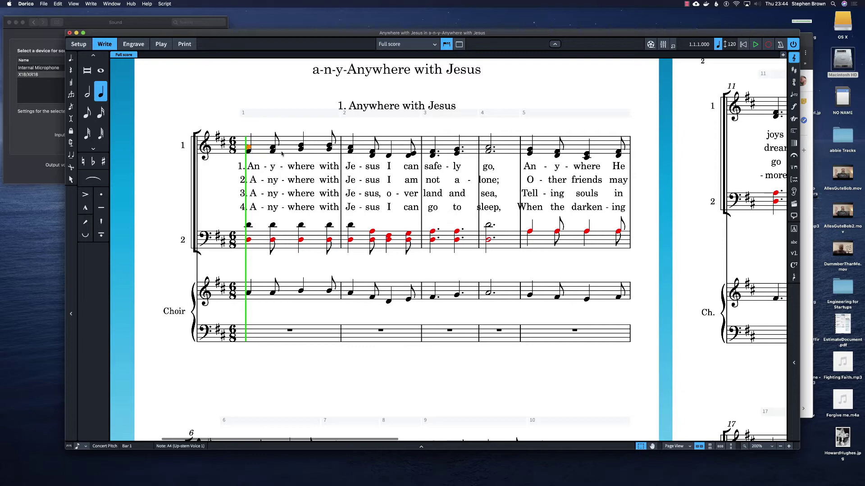
Select staff 1 through bar 24 and filter it to the bottom note of each chord.
scroll(279, 152, "right", 20)
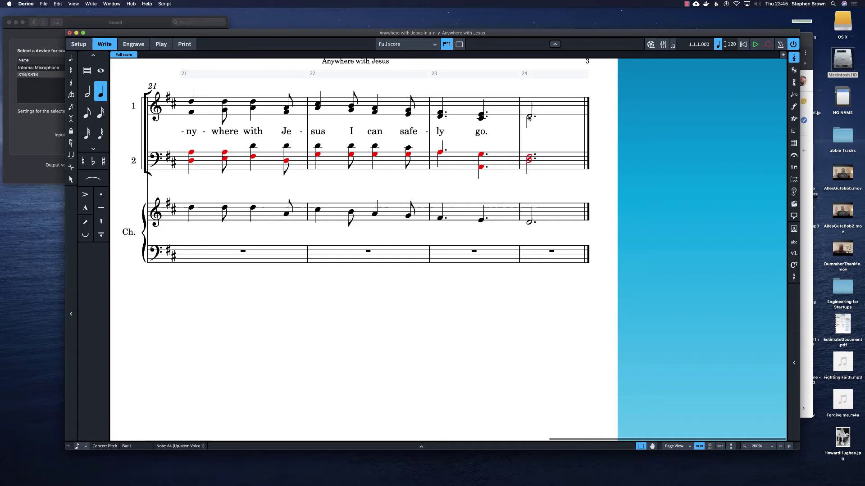
triple_click(364, 120)
key("Home")
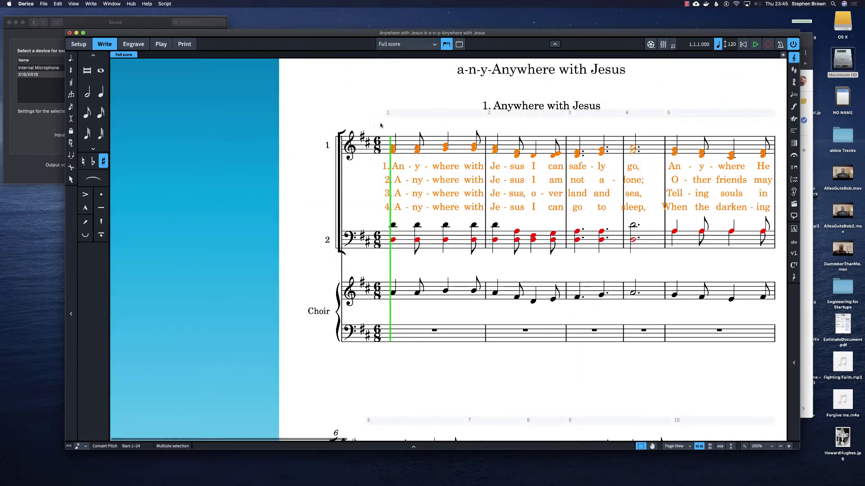
left_click(58, 4)
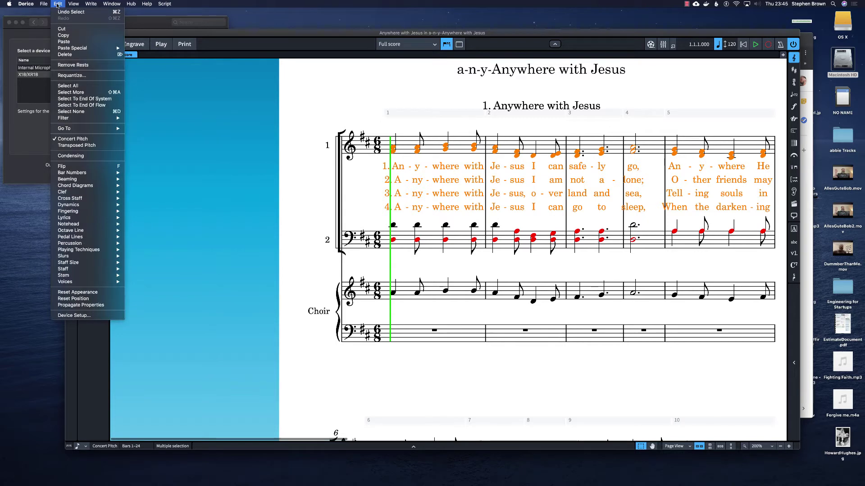
mouse_move(77, 120)
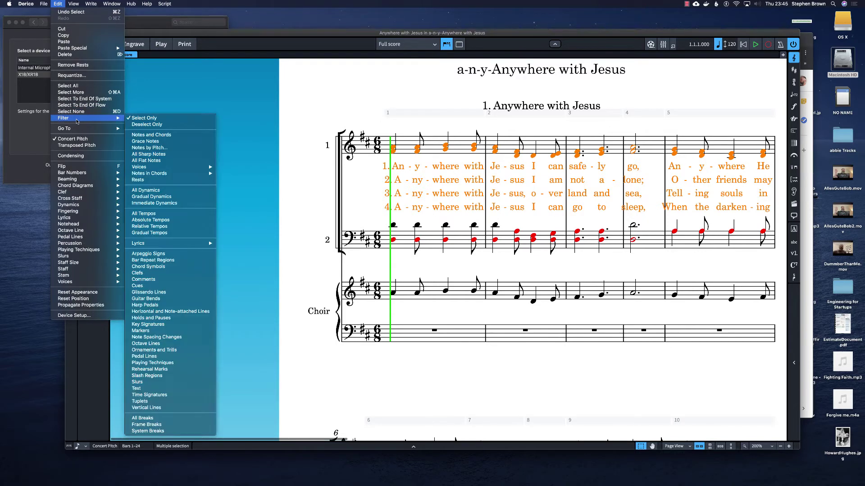
mouse_move(163, 176)
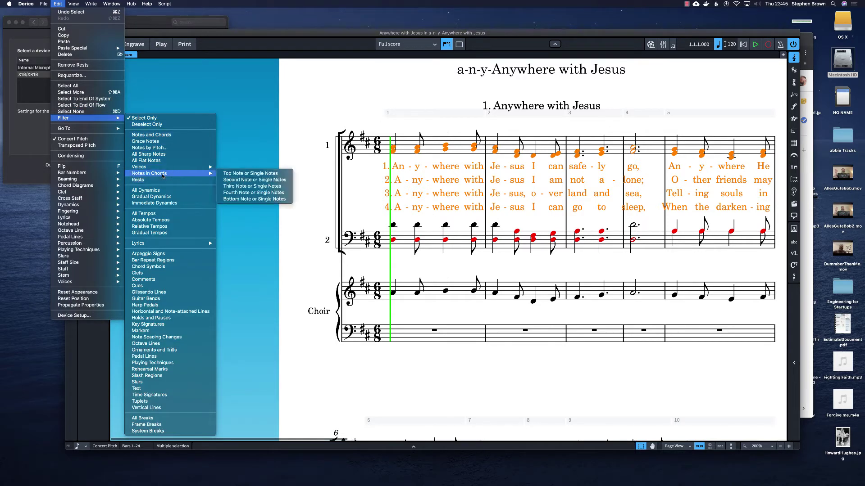
left_click(248, 199)
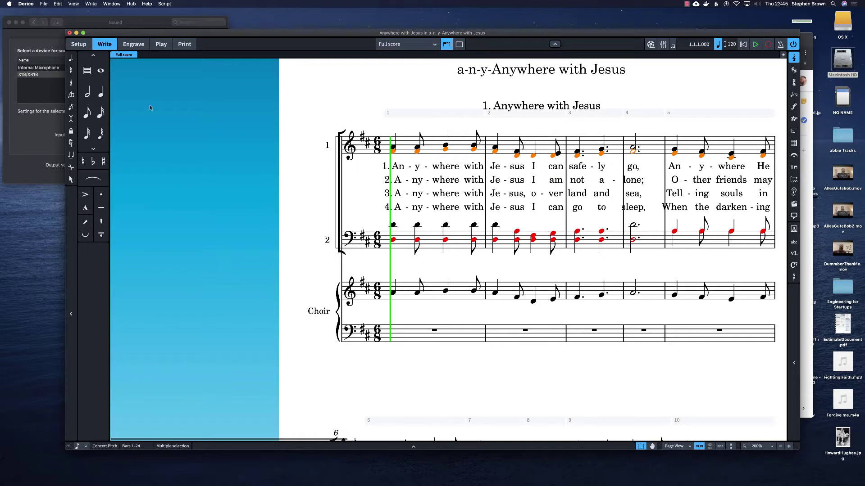
Paste the alto notes into Choir treble bar 1 as a new down-stem voice.
left_click(58, 4)
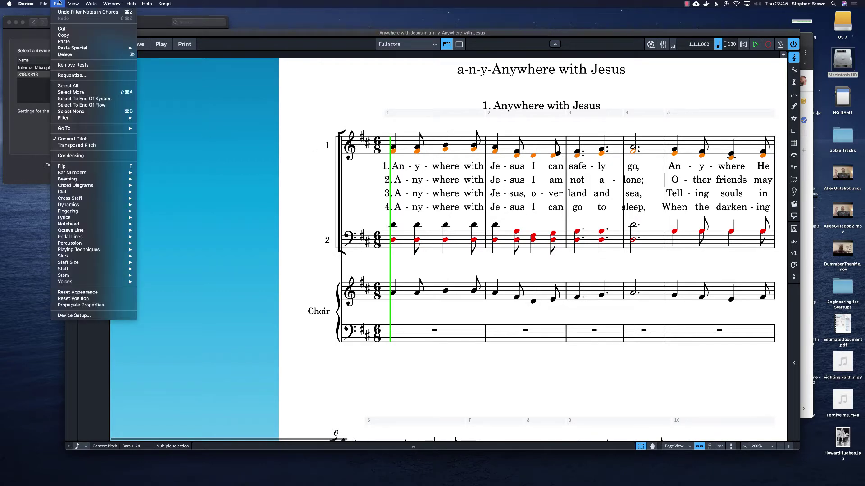
left_click(59, 4)
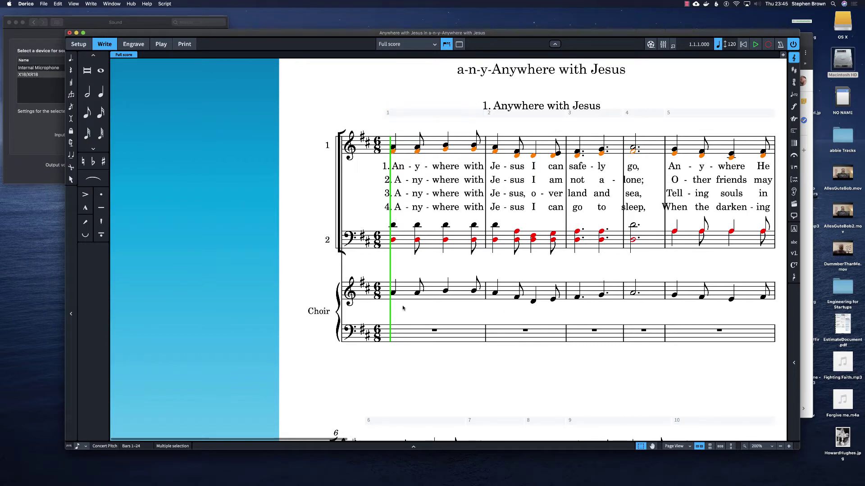
left_click(392, 297)
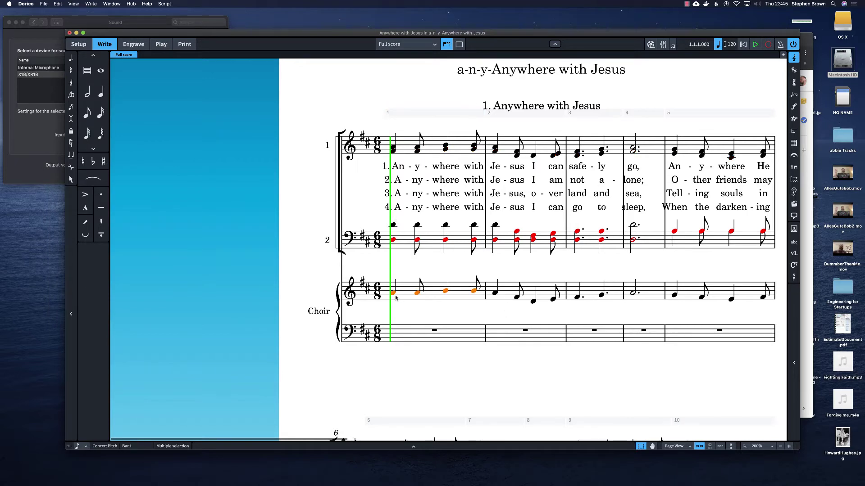
left_click(58, 5)
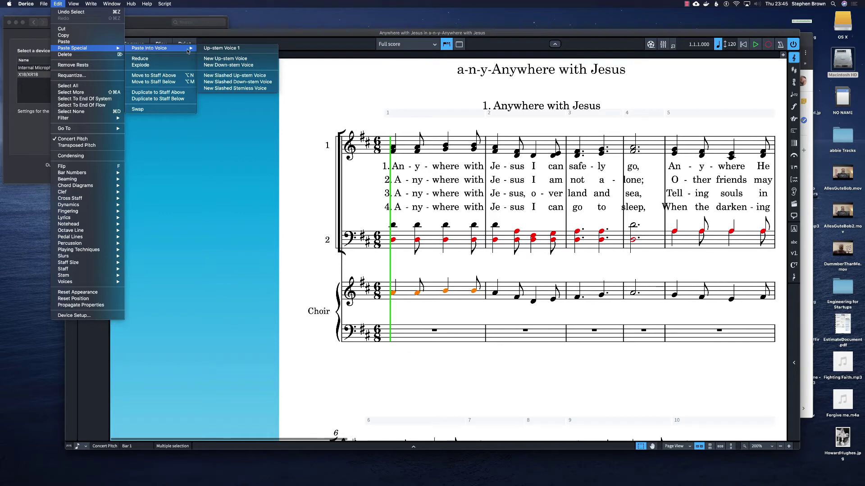
left_click(218, 66)
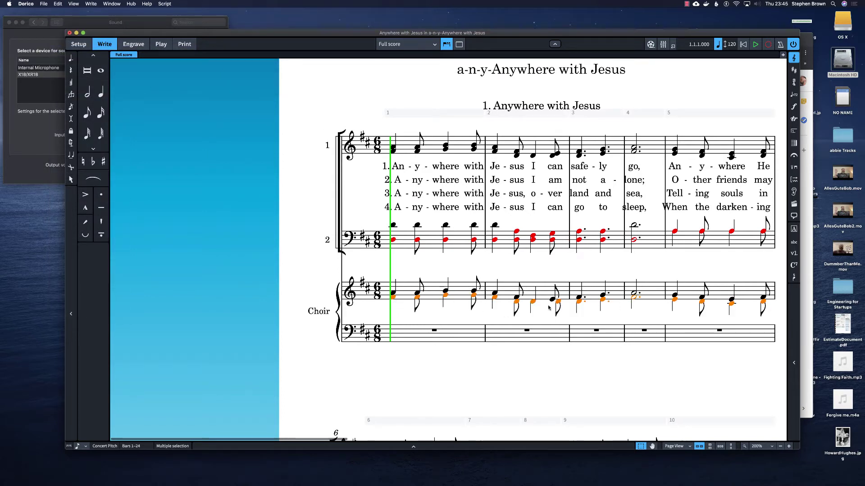
scroll(603, 306, "right", 8)
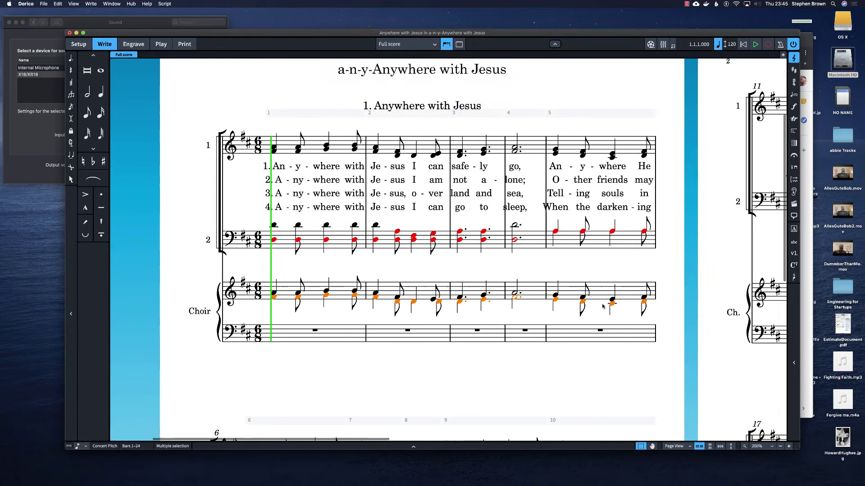
scroll(603, 306, "right", 8)
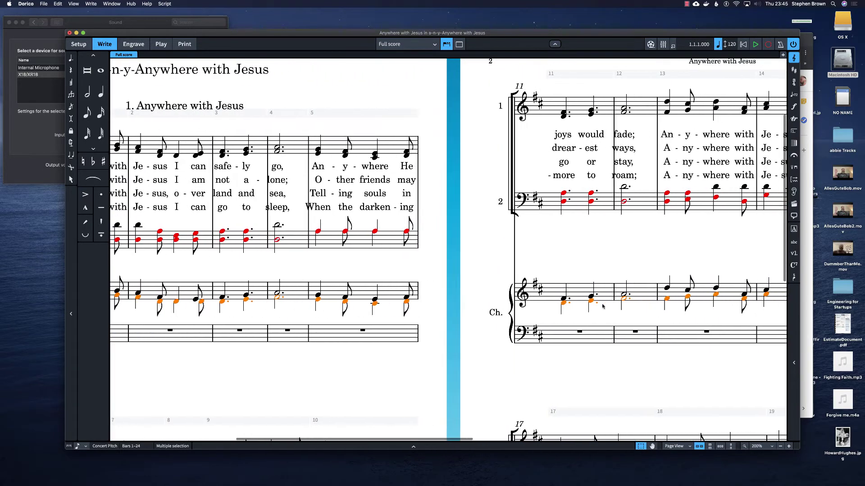
scroll(603, 306, "left", 15)
scroll(603, 307, "right", 5)
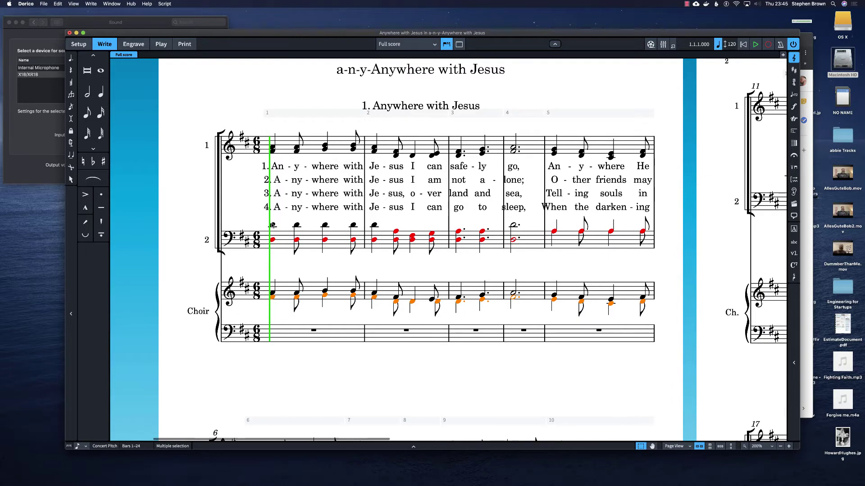
Select staff 2 through bar 24 and filter it to the top note of each chord.
left_click(272, 225)
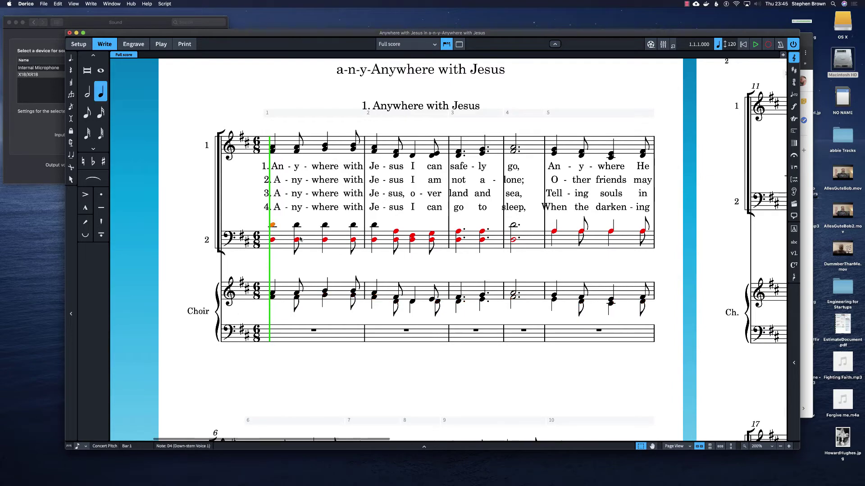
scroll(300, 239, "right", 15)
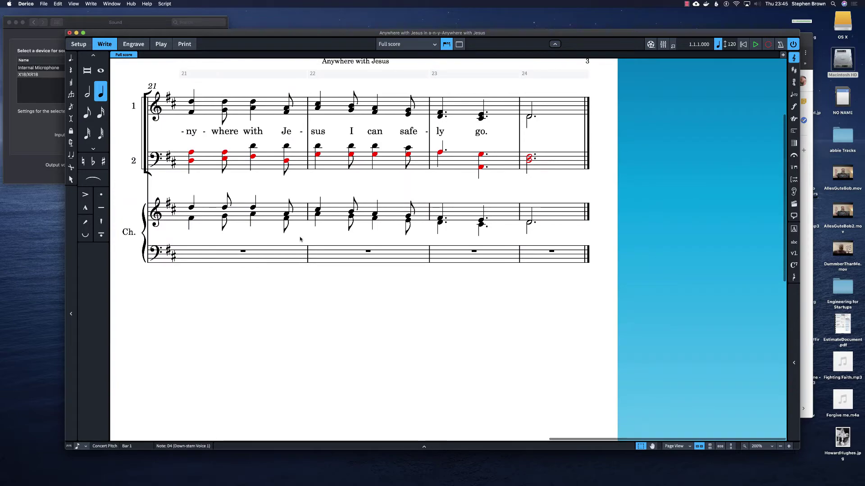
left_click(531, 162, "shift")
key("p")
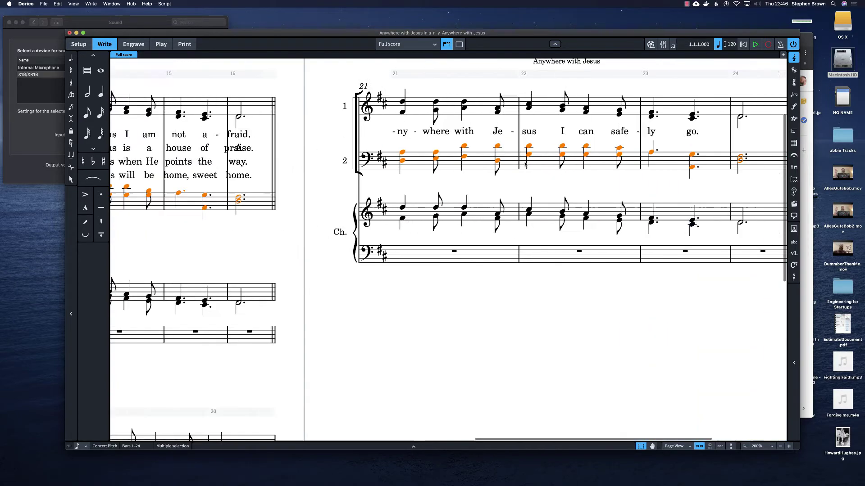
left_click(58, 4)
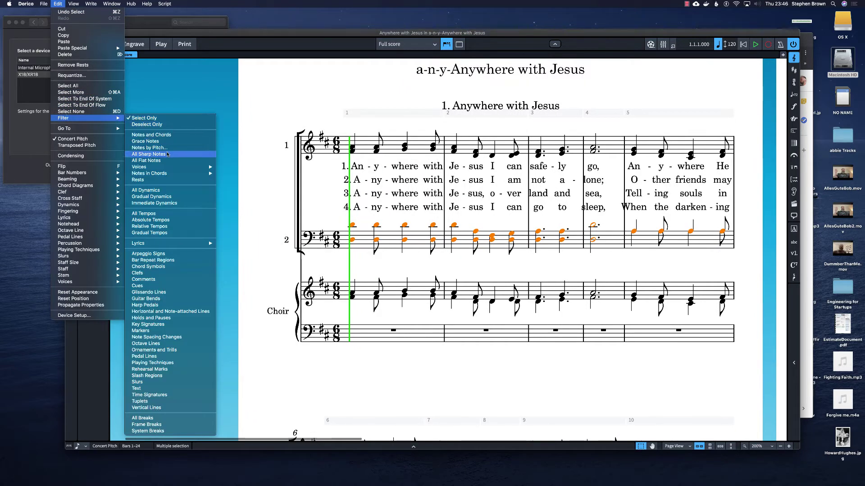
mouse_move(161, 174)
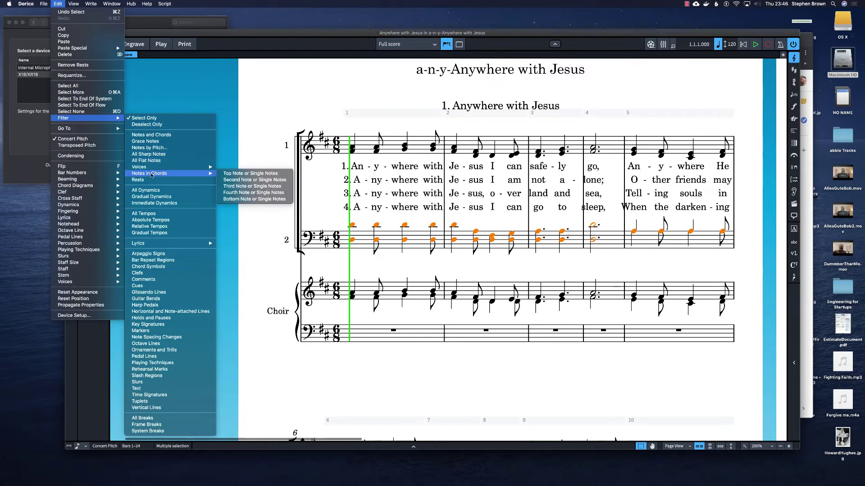
left_click(239, 175)
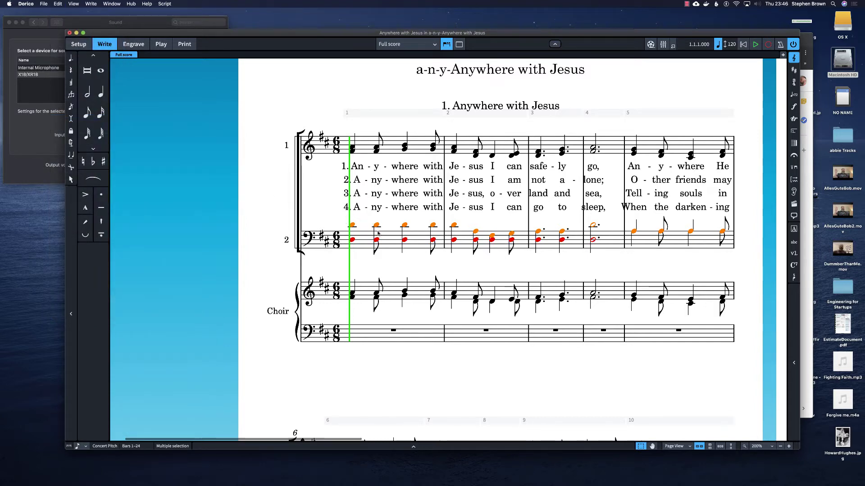
Paste the tenor notes into Choir bass bar 1 as Up-stem Voice 1.
left_click(352, 328)
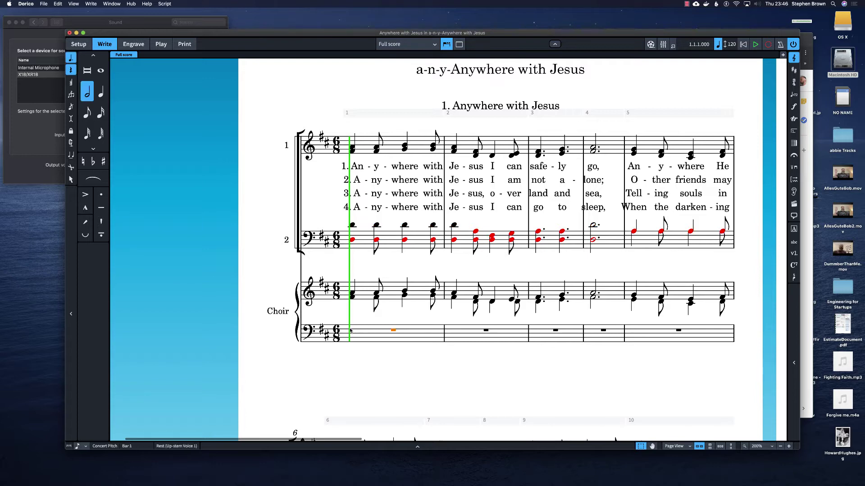
left_click(57, 4)
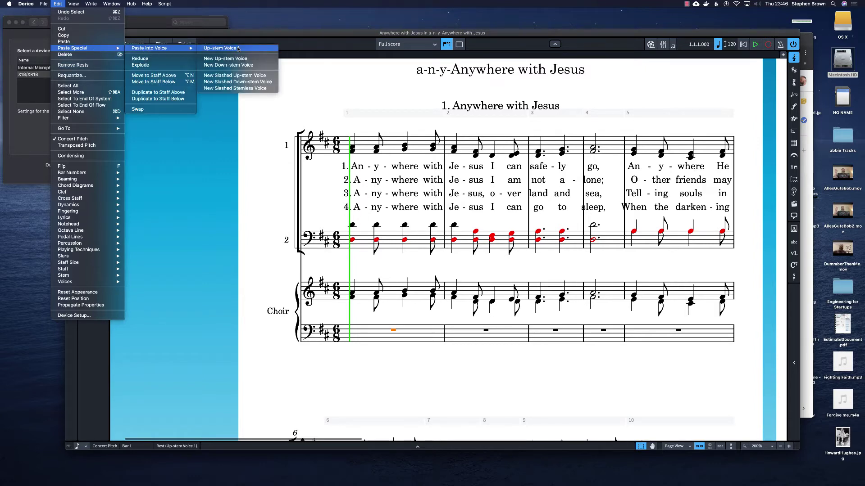
left_click(222, 48)
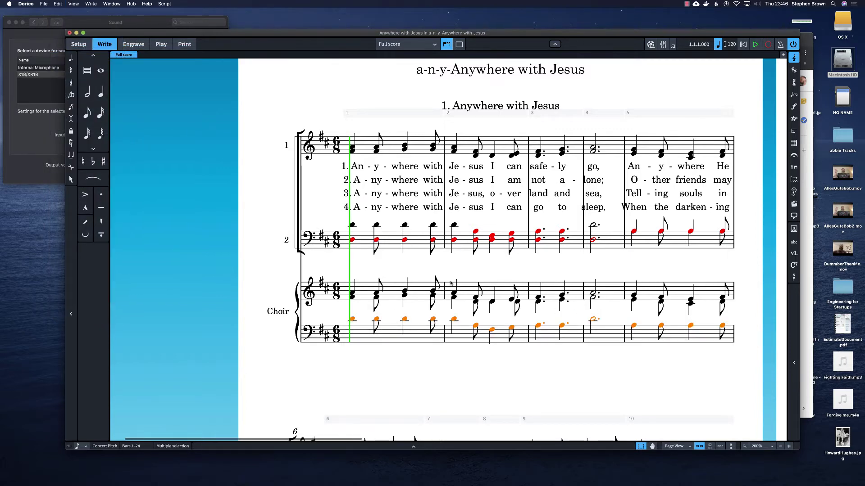
Select all staff 2 bars and filter them to Bottom Note or Single Notes.
left_click(352, 225)
scroll(451, 225, "right", 15)
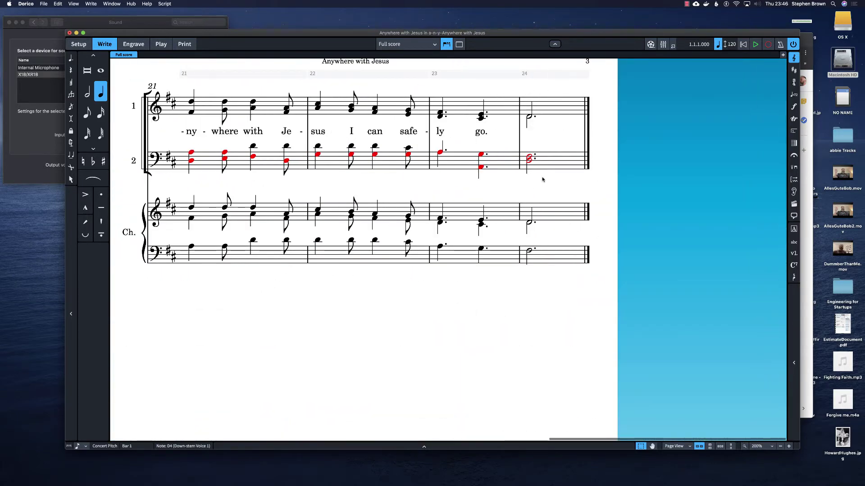
left_click(529, 159, "shift")
scroll(265, 215, "left", 15)
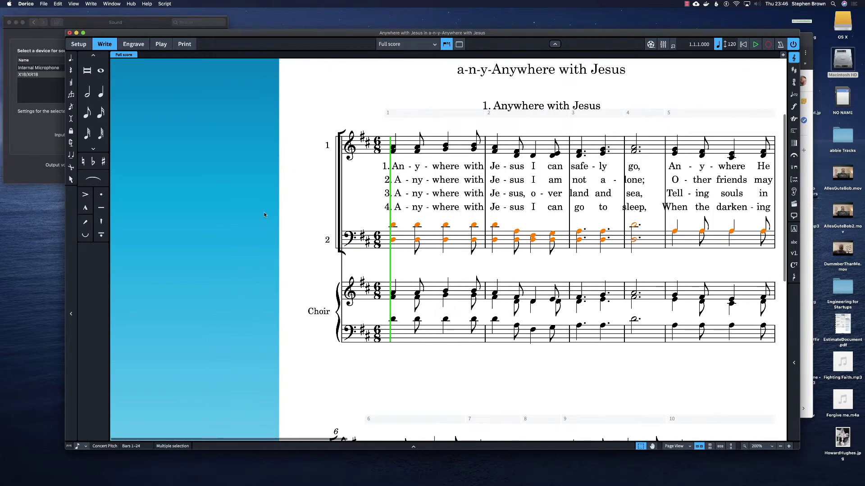
left_click(58, 4)
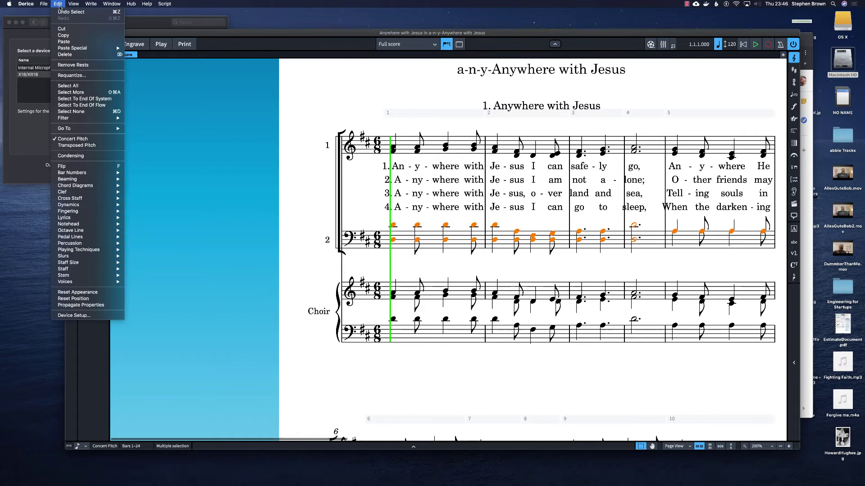
mouse_move(66, 130)
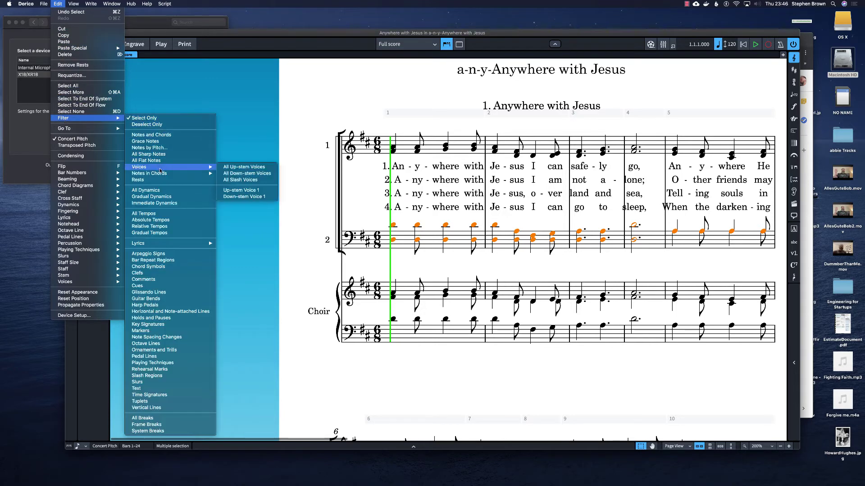
mouse_move(158, 173)
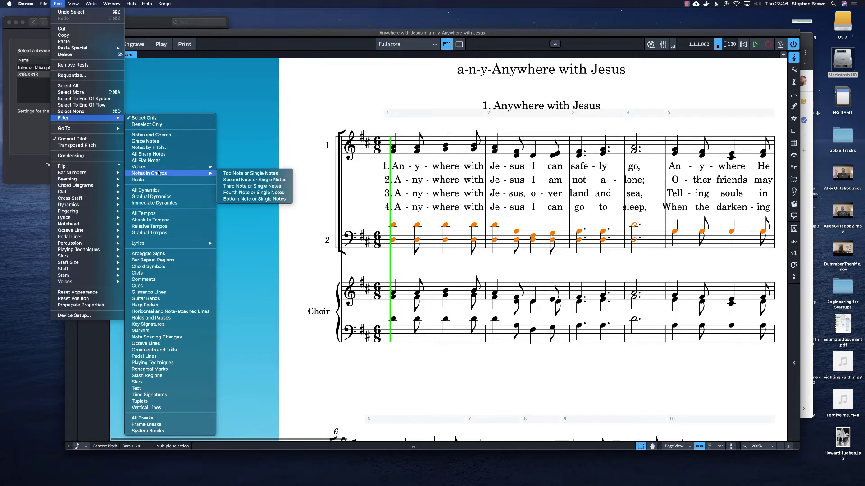
left_click(244, 200)
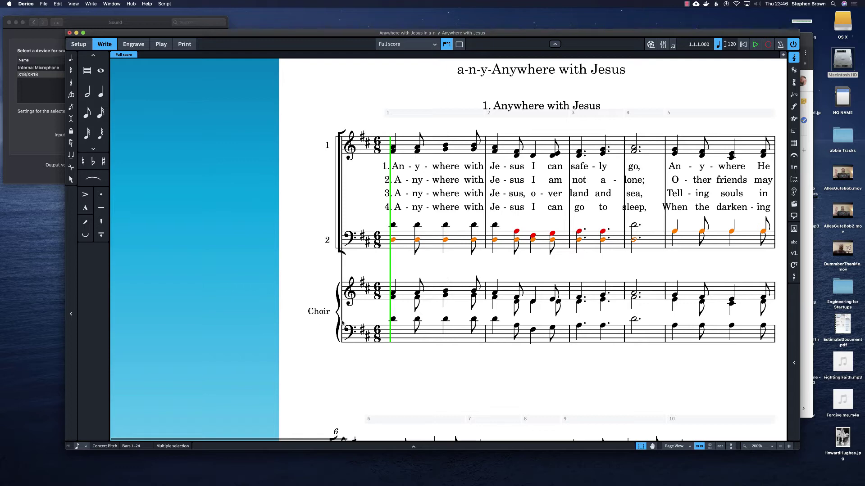
Paste the bass notes into the Choir bass staff as a new down-stem voice.
left_click(391, 335)
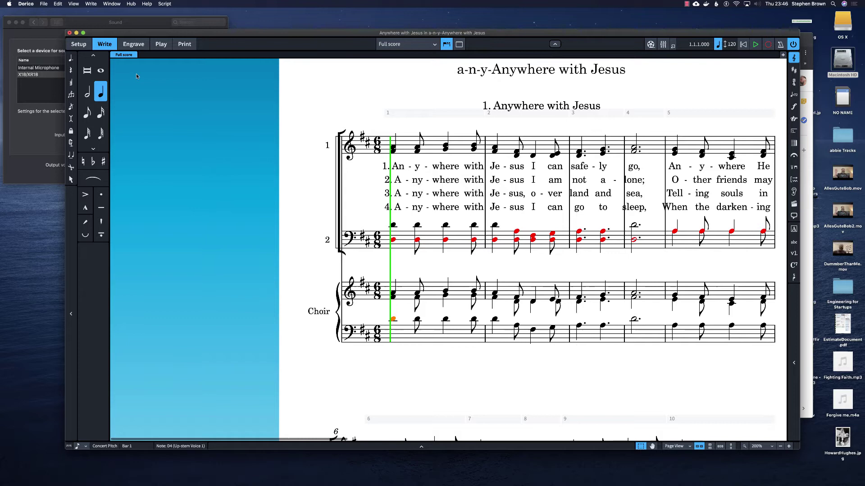
left_click(57, 4)
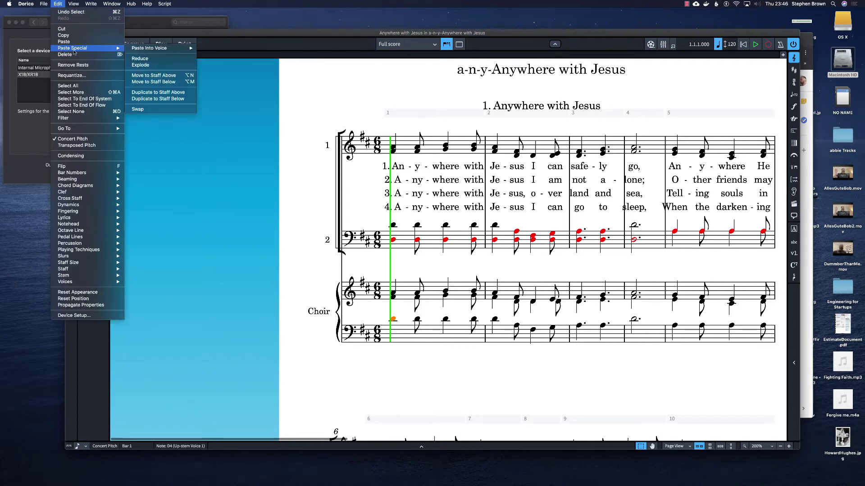
mouse_move(180, 49)
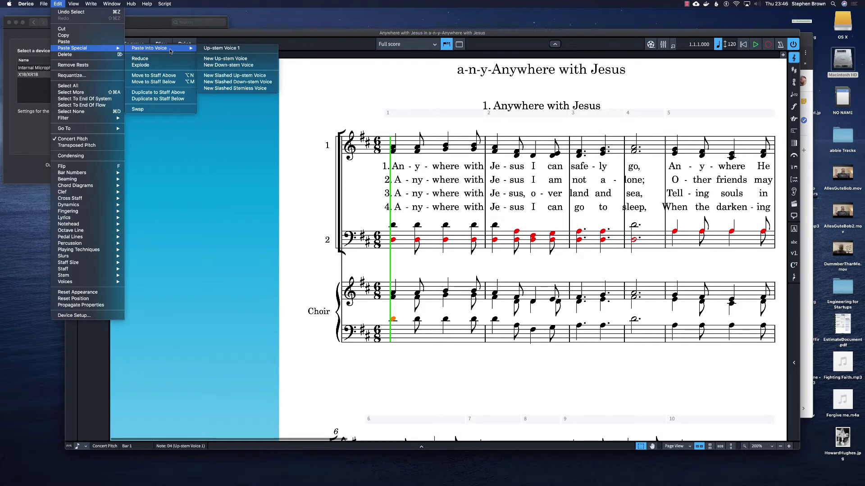
left_click(220, 65)
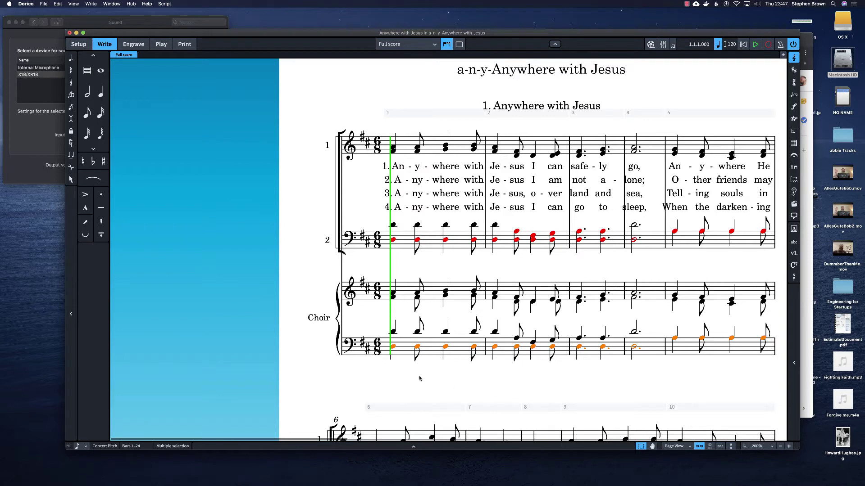
scroll(540, 315, "right", 5)
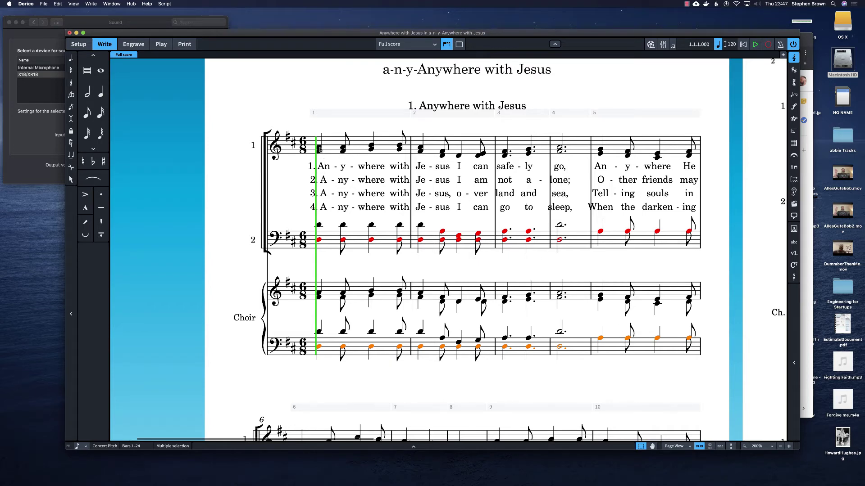
left_click(319, 149)
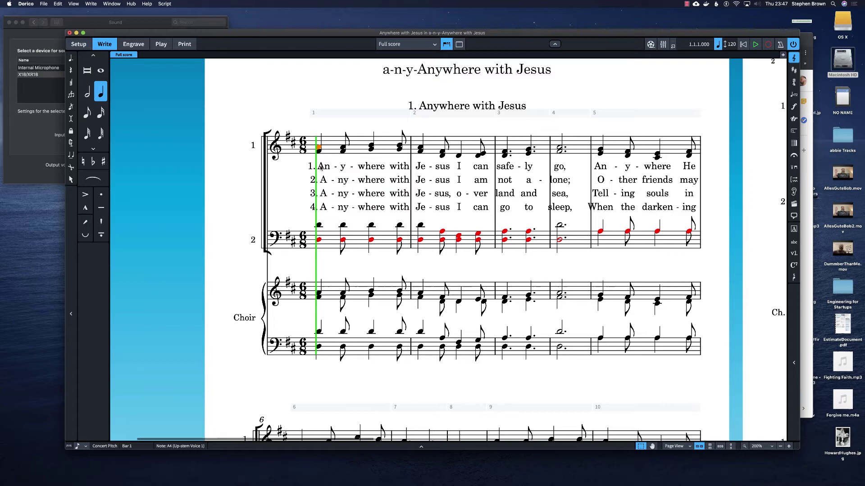
left_click(321, 167)
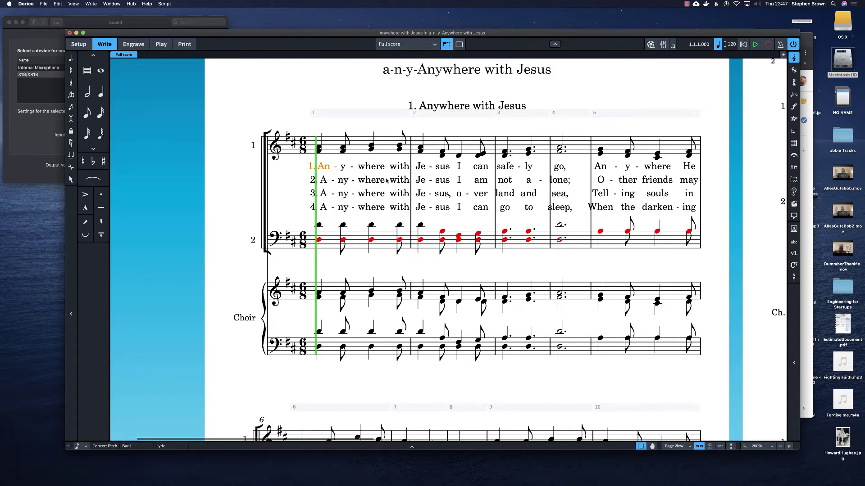
left_click(326, 180)
key("super+a")
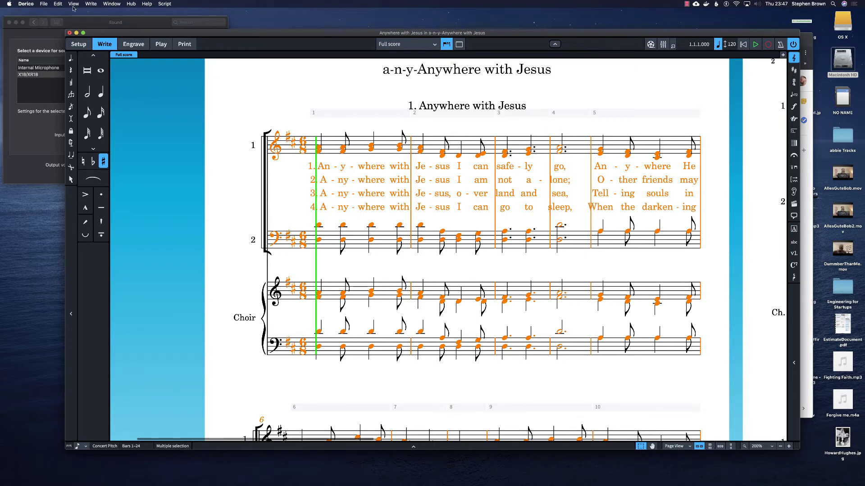
left_click(57, 5)
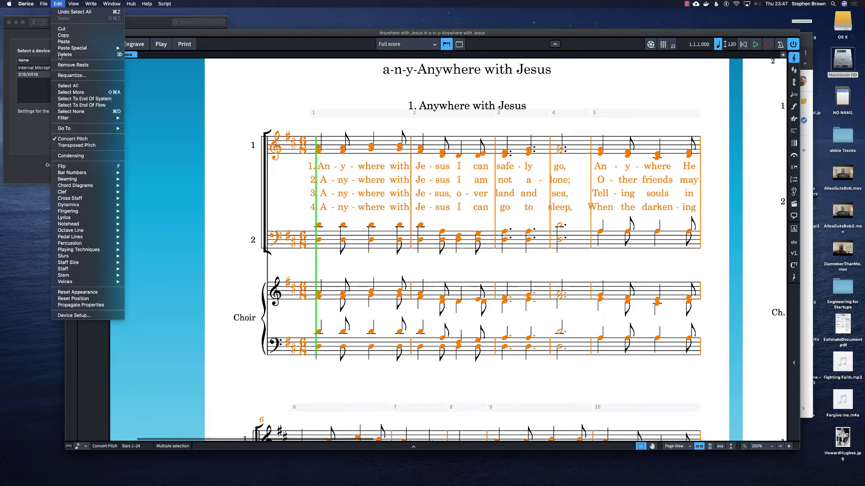
mouse_move(59, 120)
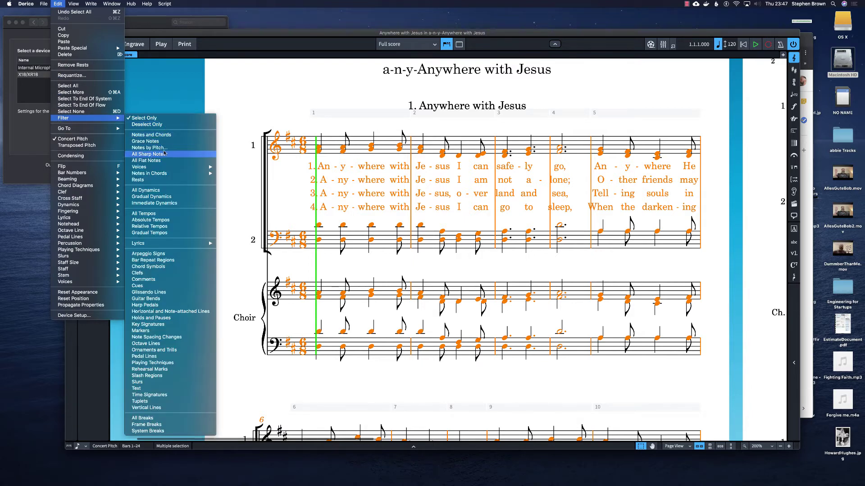
mouse_move(138, 168)
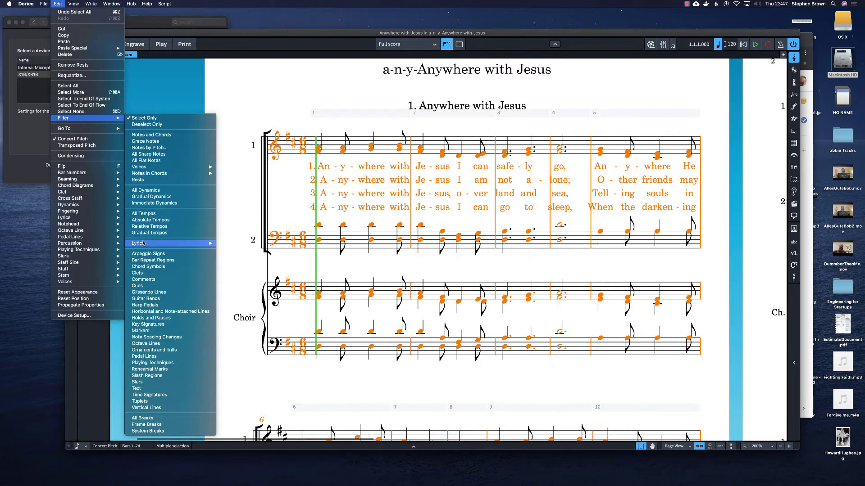
mouse_move(137, 243)
left_click(228, 244)
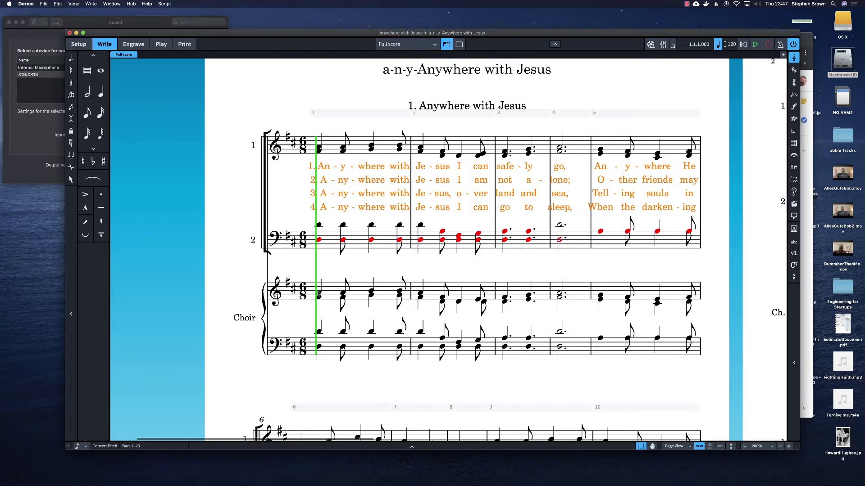
left_click(319, 294)
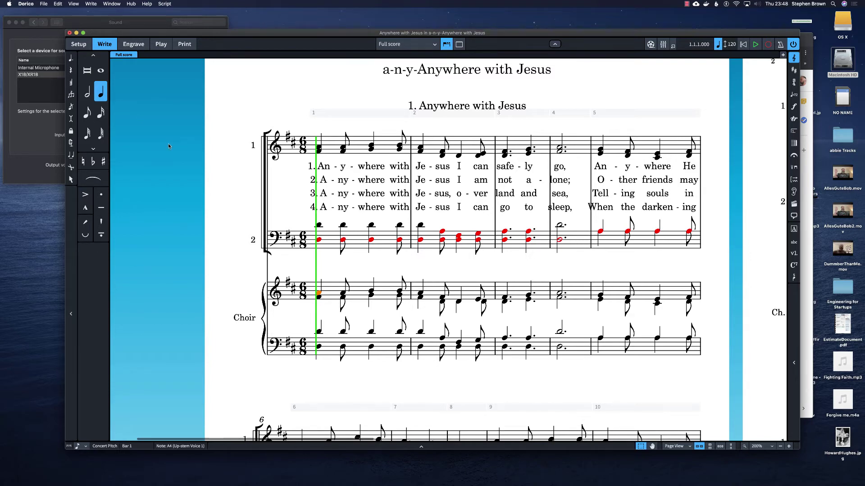
Paste the four verses of lyrics beneath the Choir treble staff.
key("super+v")
scroll(287, 312, "down", 4)
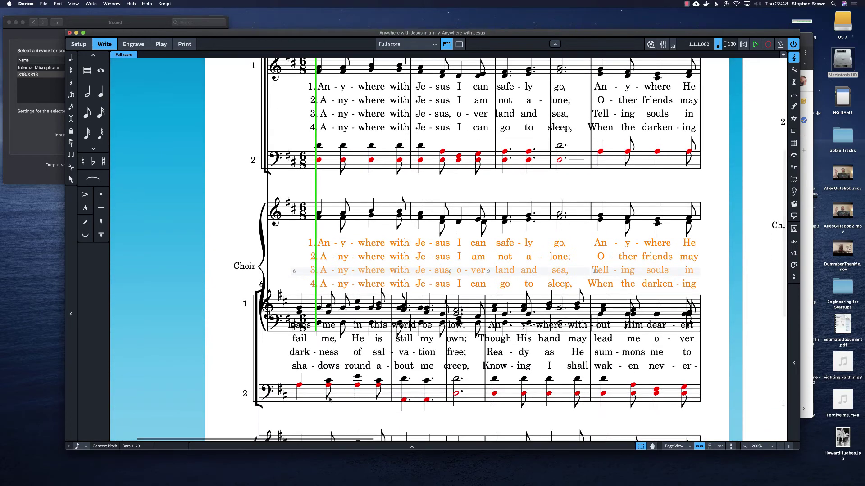
scroll(363, 267, "down", 10)
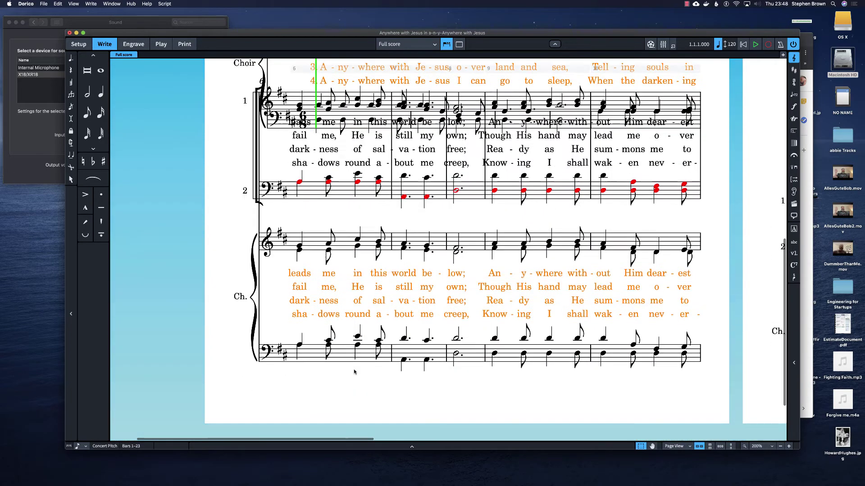
scroll(354, 372, "up", 6)
scroll(354, 372, "up", 7)
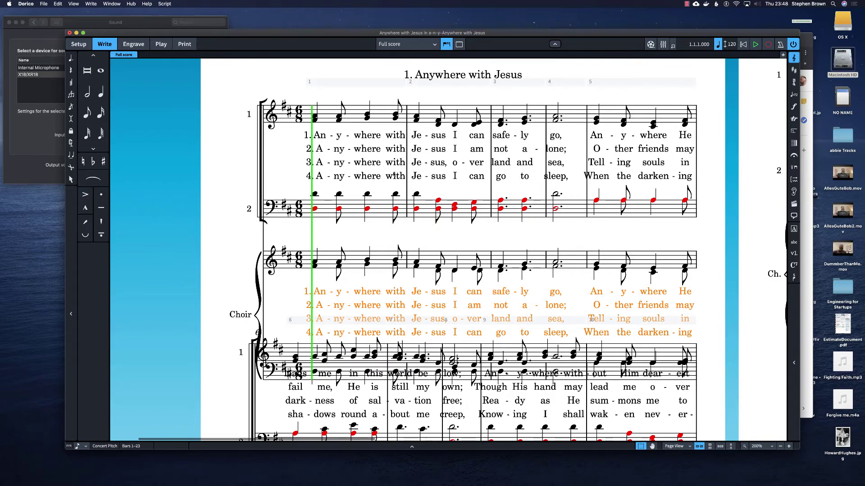
Scroll back to the start of page 1, showing the title and bars 1–5.
scroll(316, 209, "right", 20)
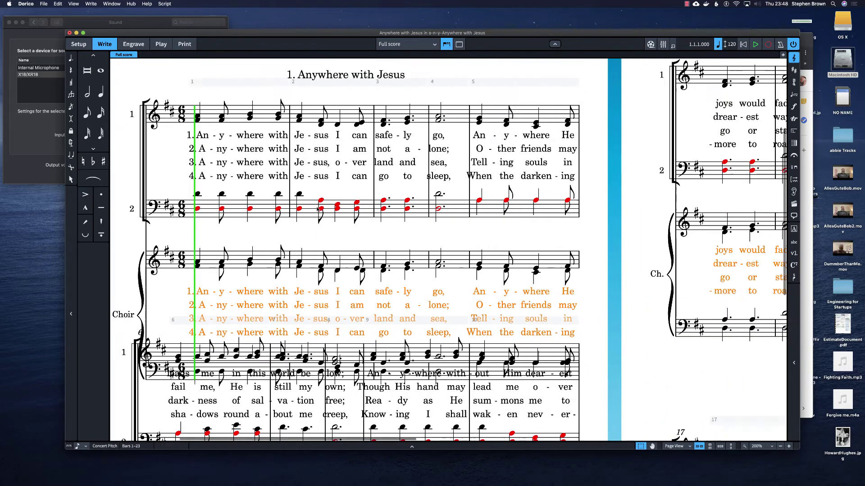
scroll(316, 209, "left", 8)
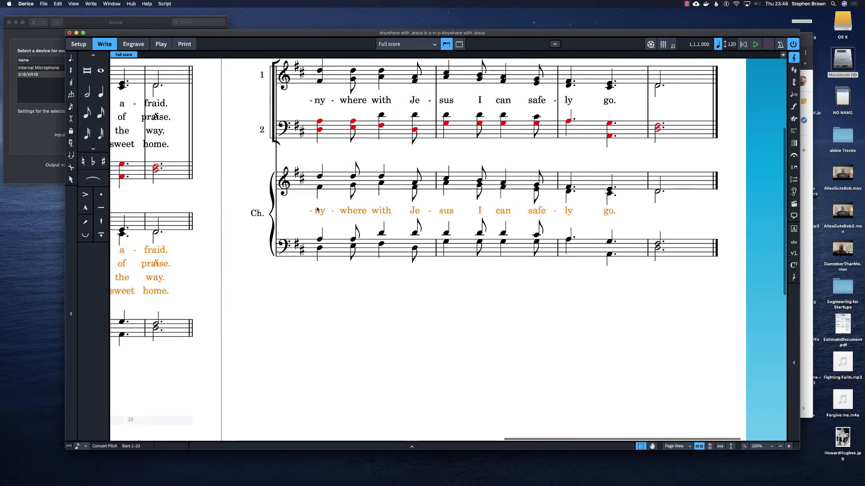
scroll(316, 210, "left", 8)
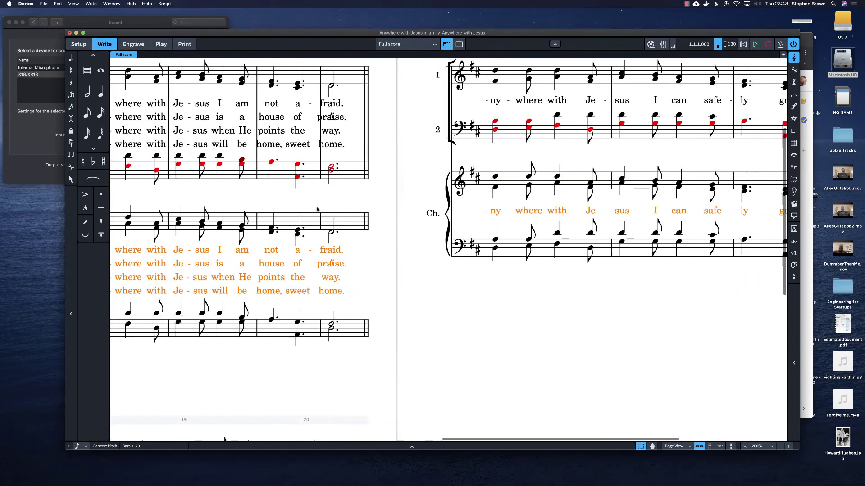
scroll(317, 207, "left", 5)
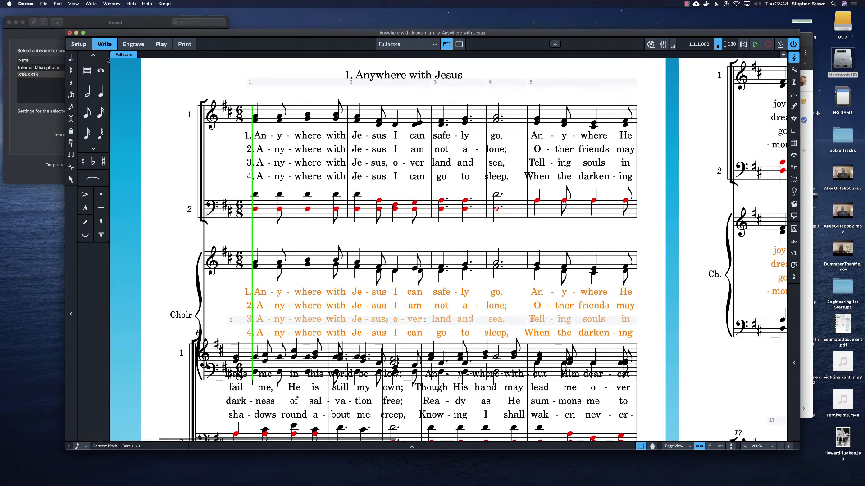
In Setup, delete player 1 together with its part layout.
left_click(79, 45)
left_click(91, 73)
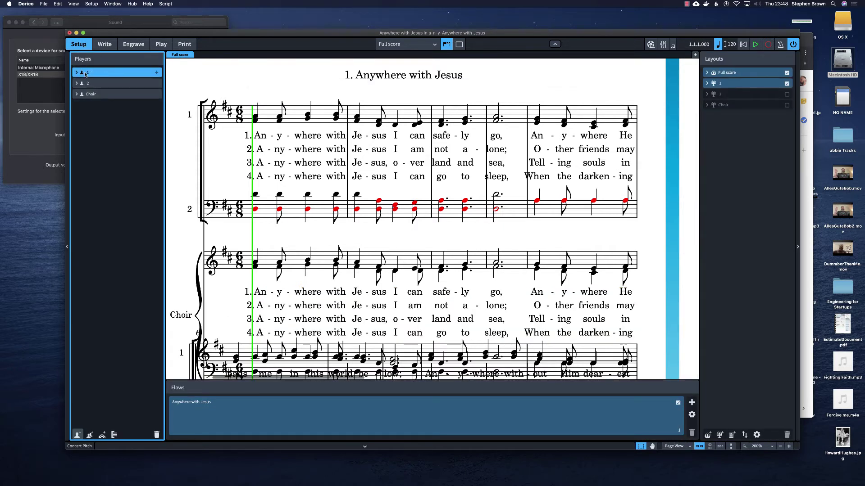
right_click(99, 76)
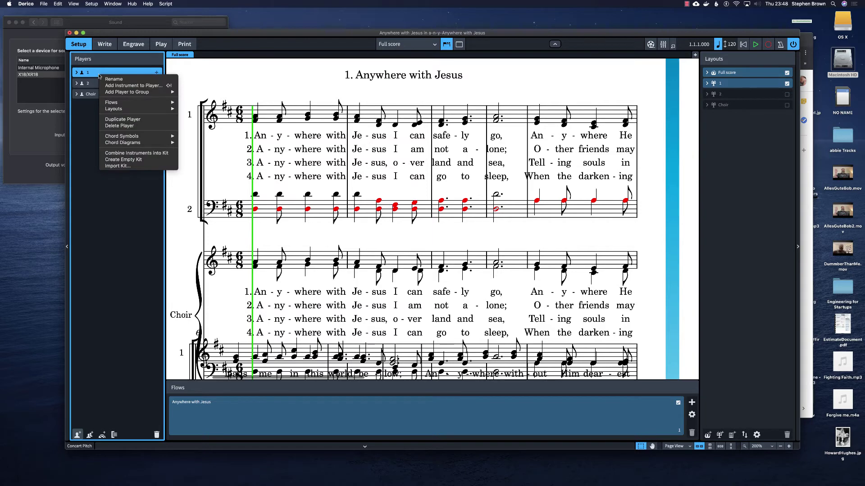
left_click(114, 130)
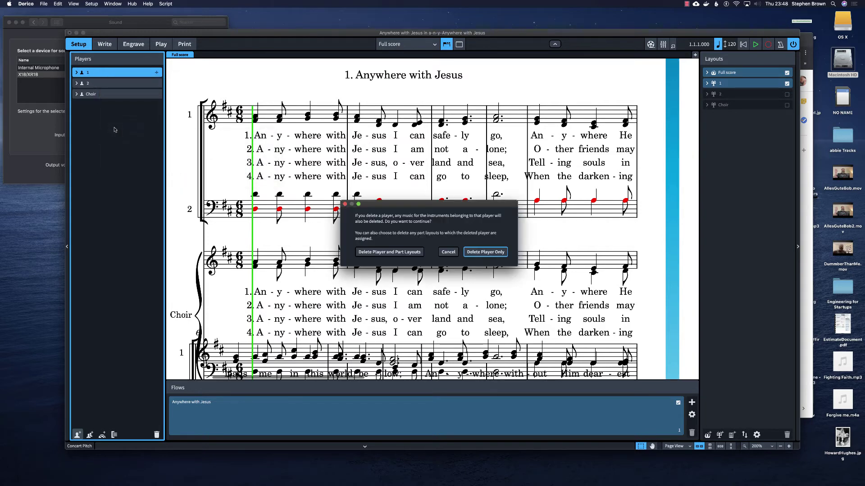
left_click(381, 253)
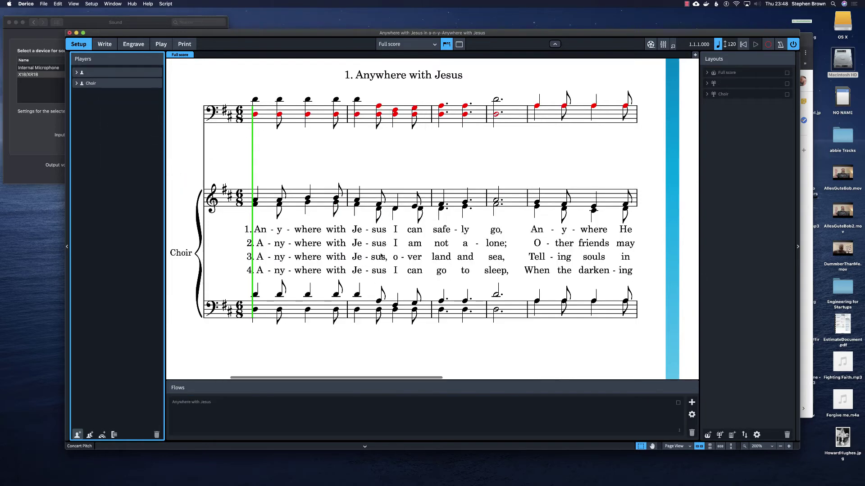
Delete the remaining extra player and its part layout, then return to Write mode.
right_click(93, 74)
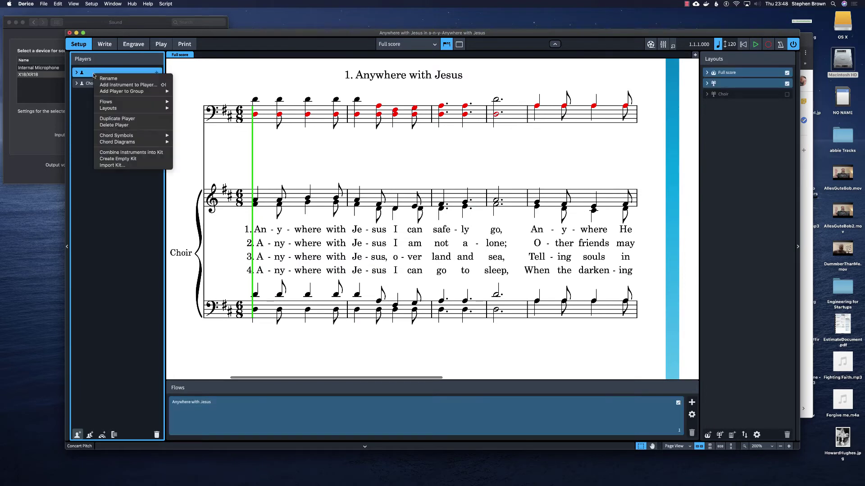
left_click(117, 125)
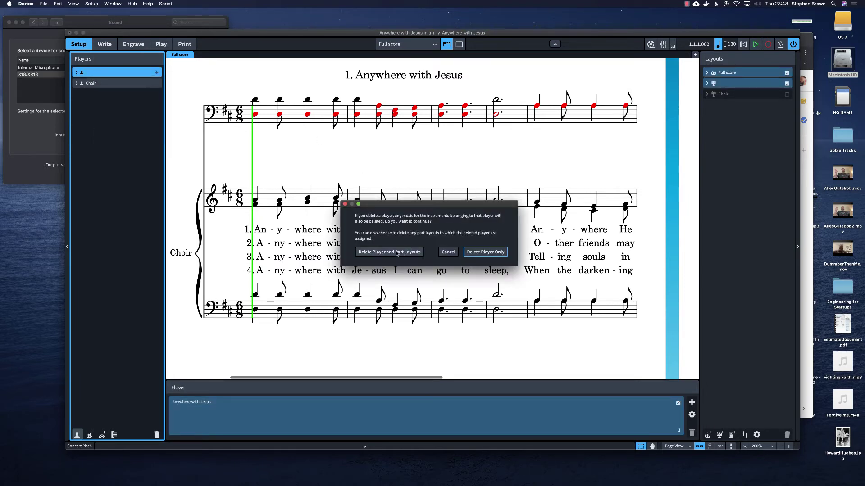
key("Return")
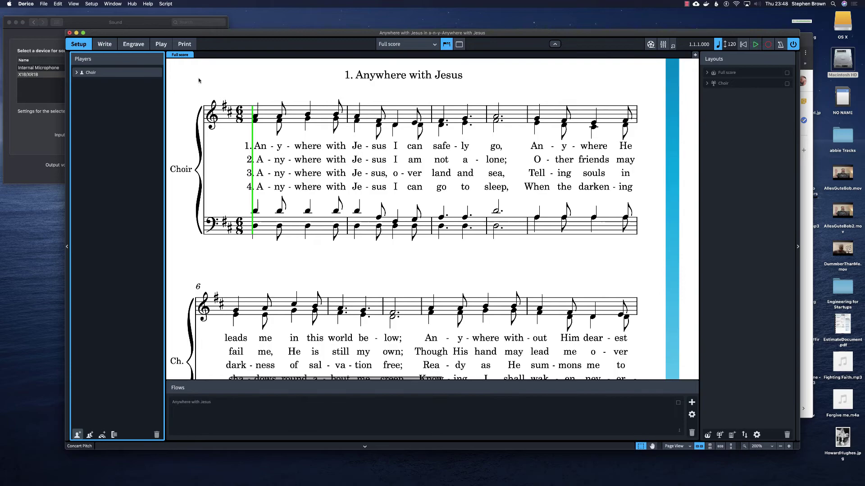
left_click(105, 44)
scroll(362, 177, "down", 2)
scroll(362, 177, "down", 8)
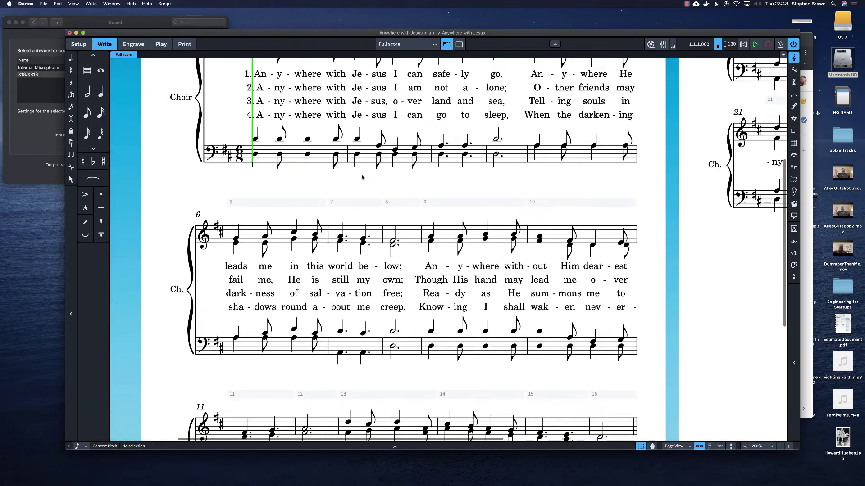
scroll(363, 177, "up", 10)
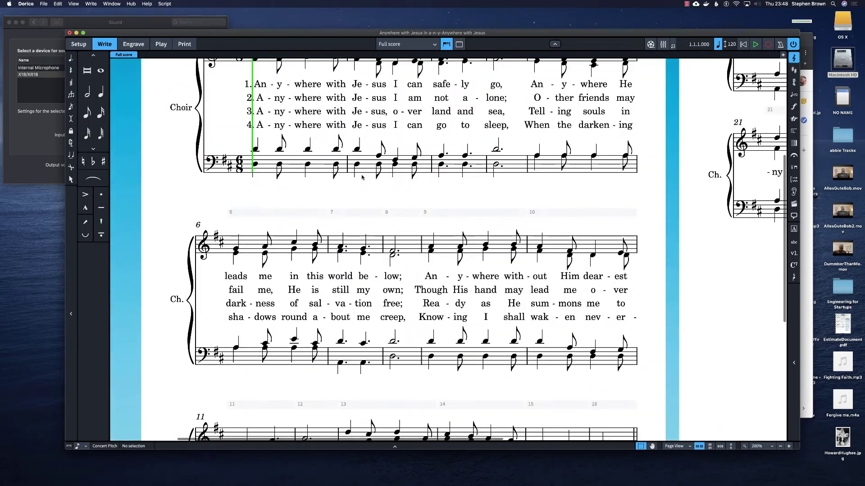
scroll(363, 177, "right", 15)
scroll(362, 177, "right", 5)
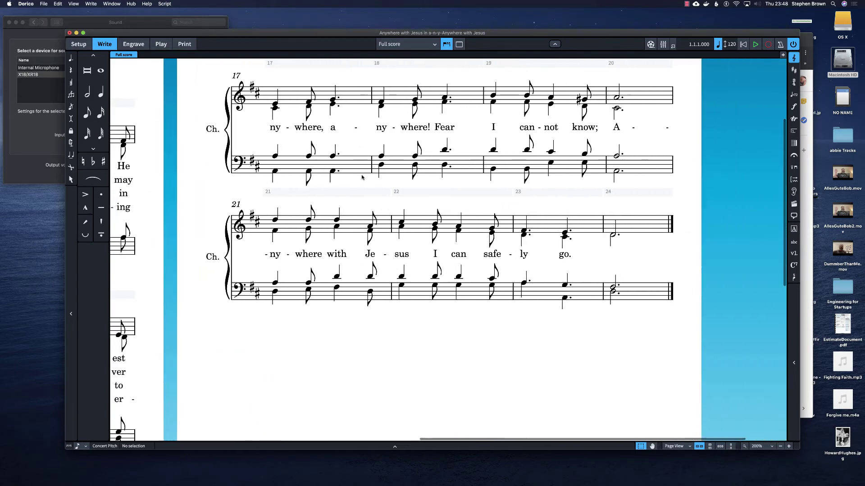
scroll(362, 177, "left", 15)
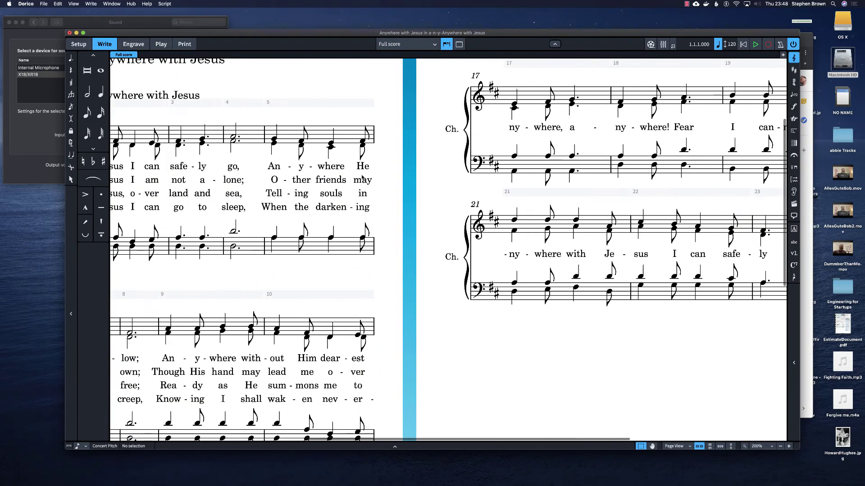
scroll(361, 177, "down", 5)
scroll(362, 177, "down", 8)
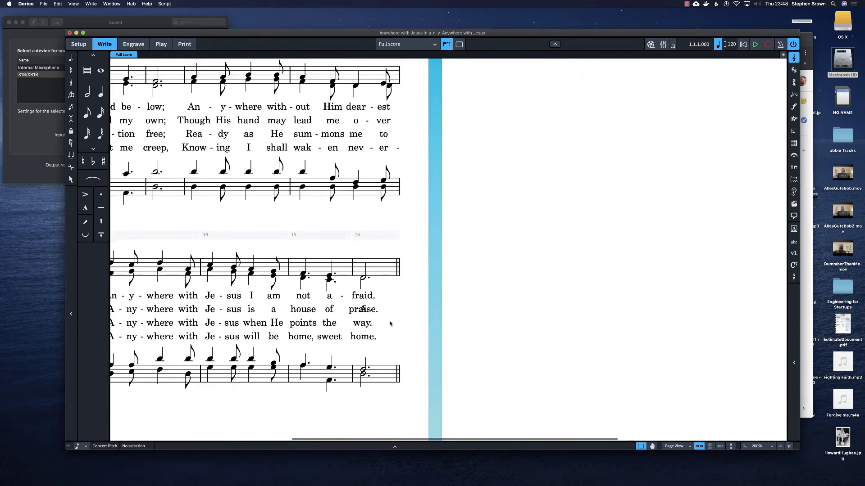
left_click(361, 310)
scroll(557, 223, "up", 5)
scroll(557, 223, "up", 5)
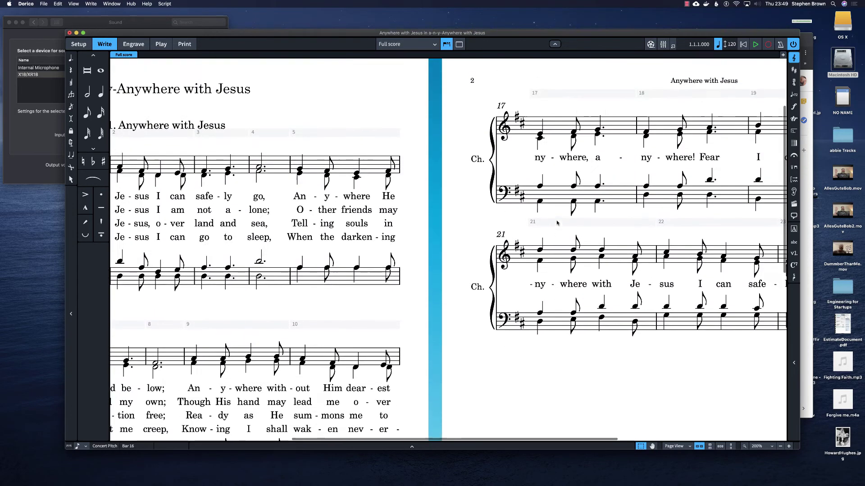
scroll(557, 223, "right", 3)
scroll(556, 223, "right", 4)
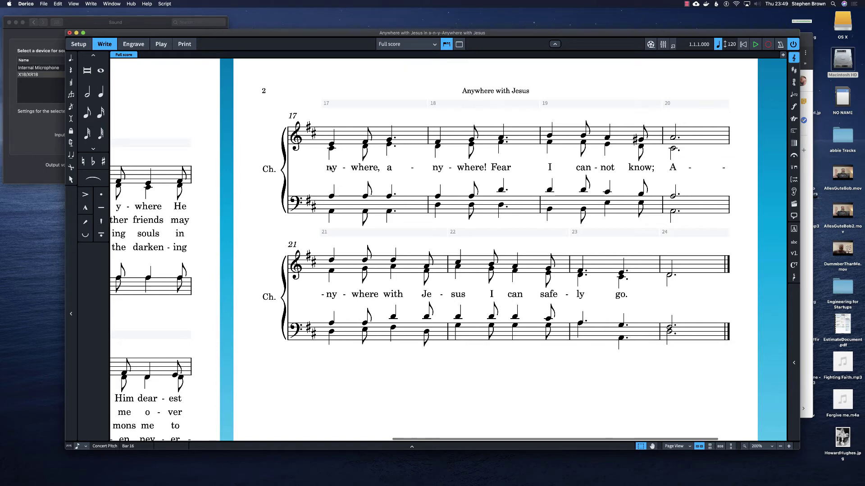
scroll(330, 168, "left", 8)
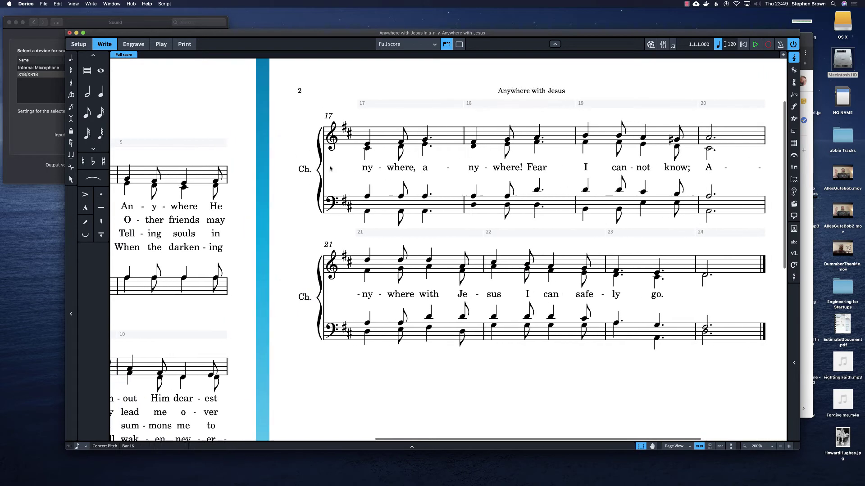
scroll(330, 168, "left", 8)
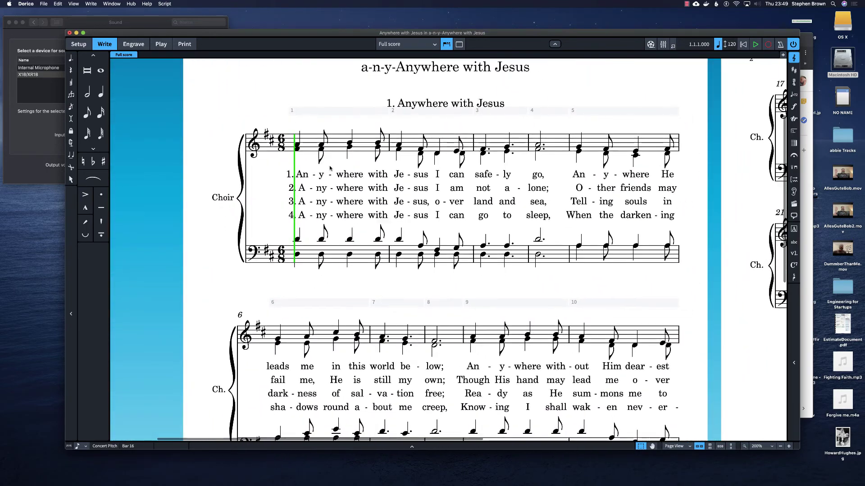
scroll(330, 168, "down", 2)
scroll(331, 168, "right", 2)
scroll(331, 168, "right", 3)
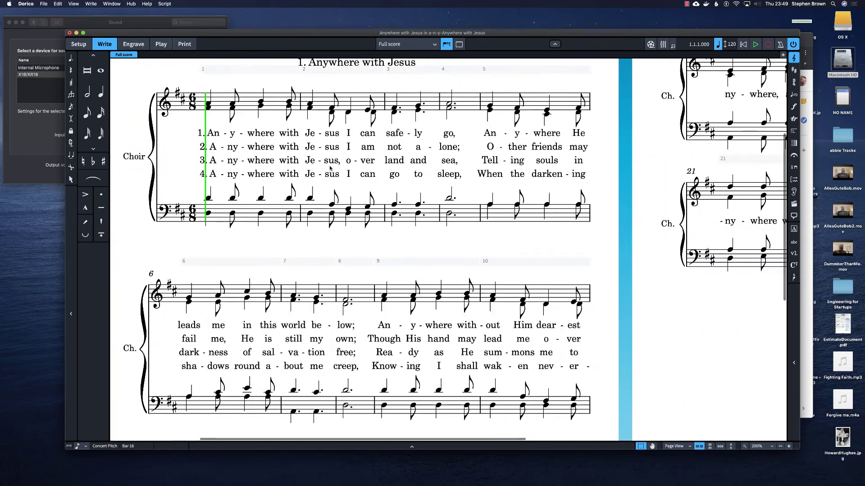
left_click(679, 96)
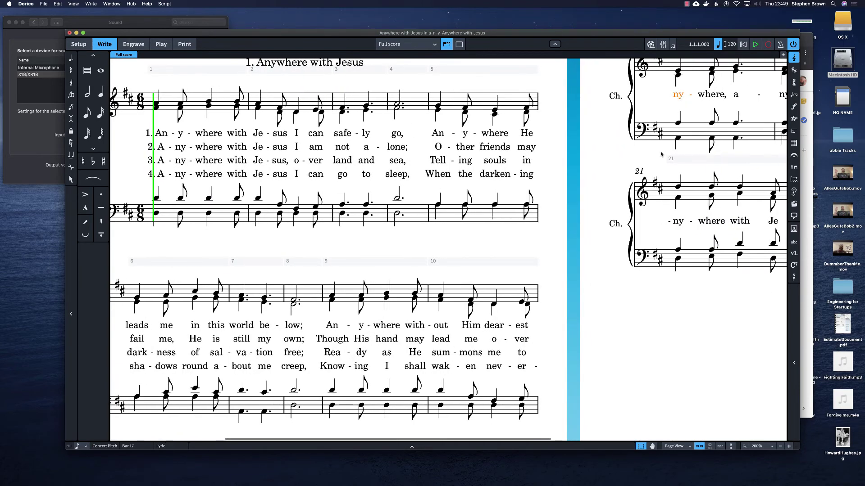
scroll(671, 126, "right", 4)
scroll(661, 154, "up", 2)
scroll(661, 154, "right", 3)
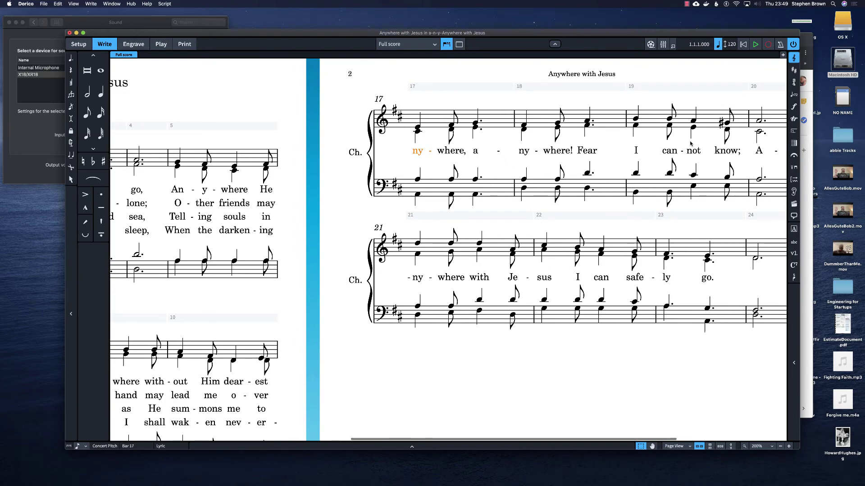
scroll(482, 158, "right", 2)
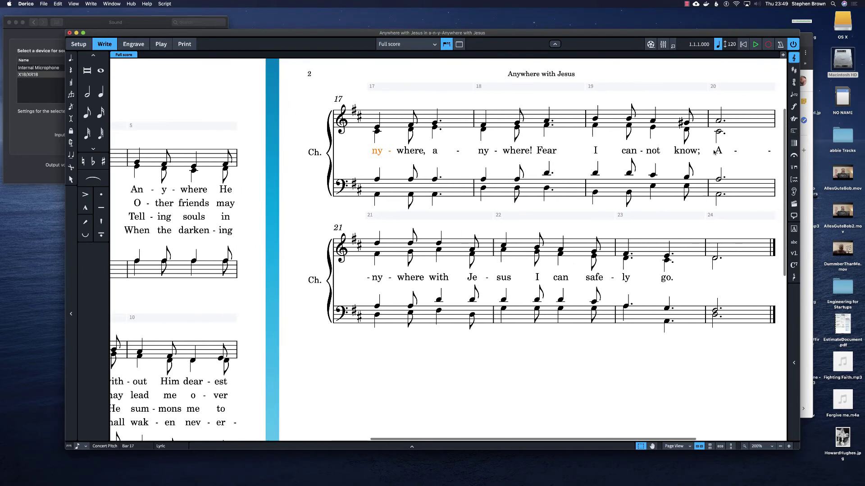
scroll(482, 157, "left", 3)
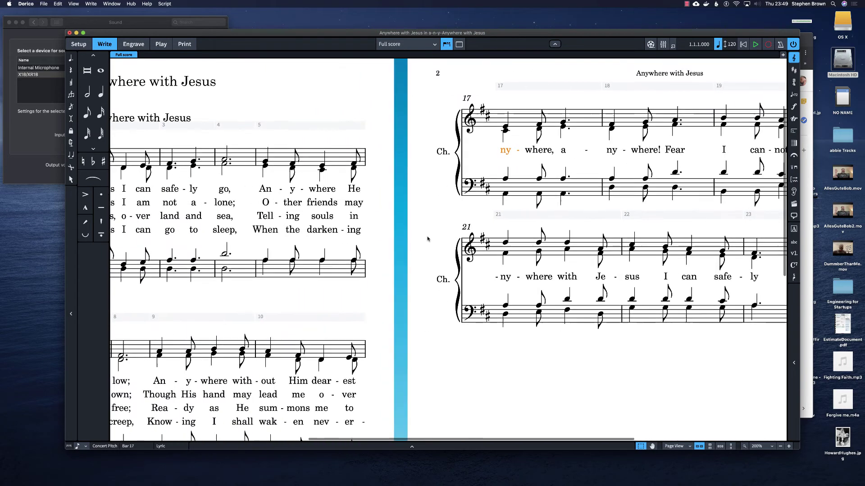
scroll(428, 238, "down", 3)
scroll(428, 238, "down", 5)
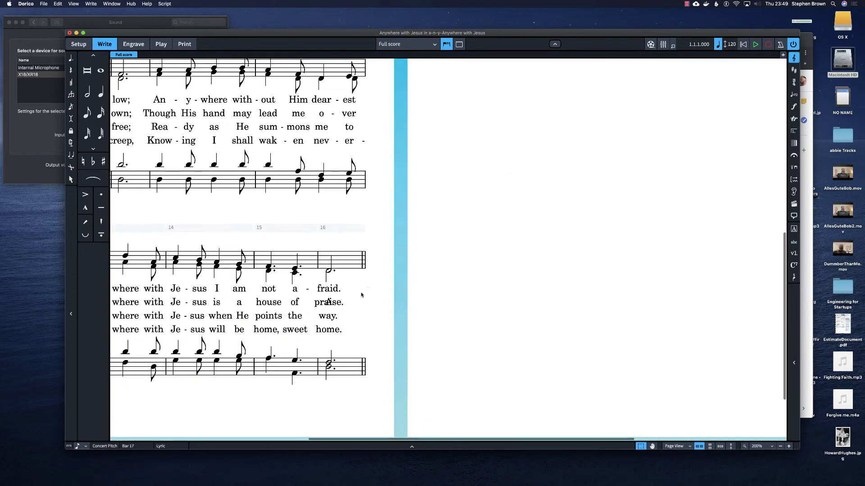
Reselect the 'praise.' lyric in bar 16, cancel a lyric entry, and scroll to the chorus.
left_click(328, 289)
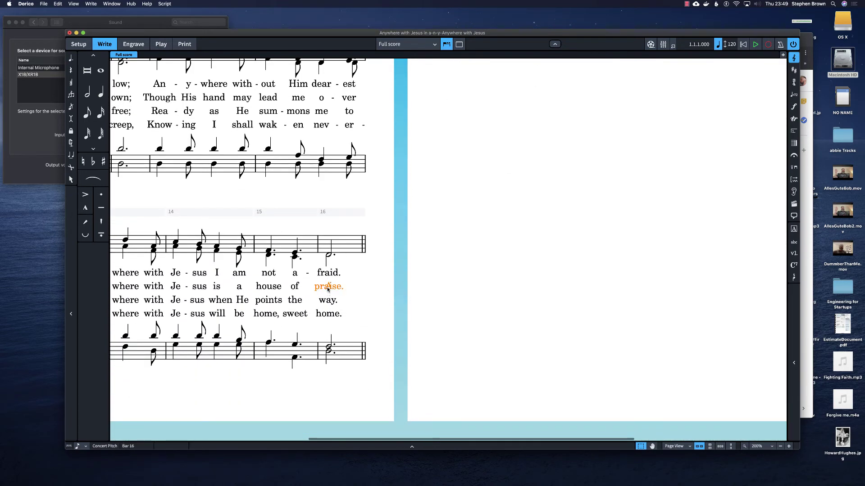
key("shift+l")
type("A")
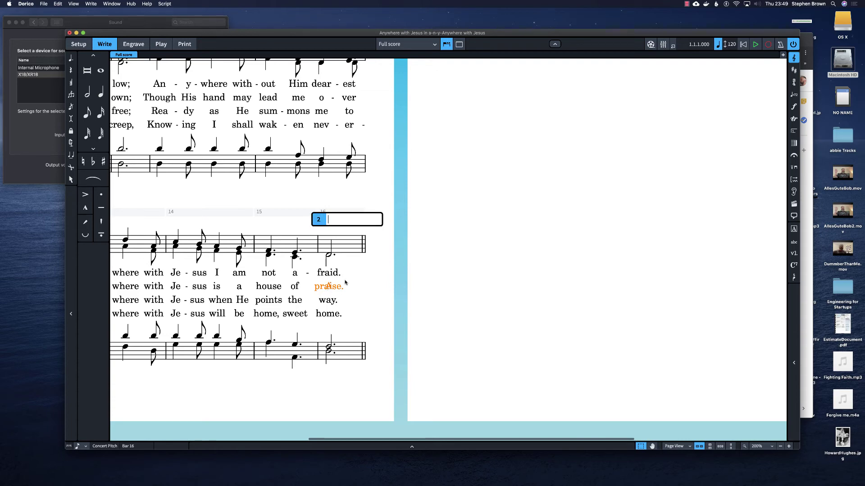
key("Escape")
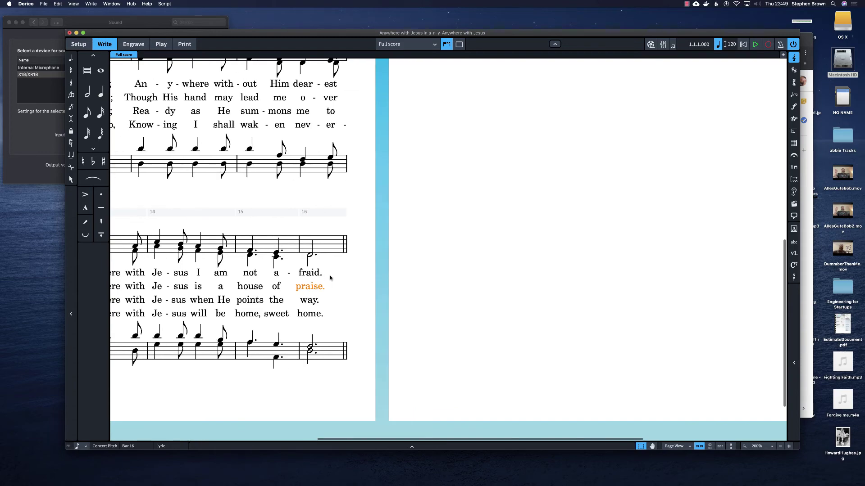
scroll(483, 272, "up", 5)
scroll(483, 273, "up", 4)
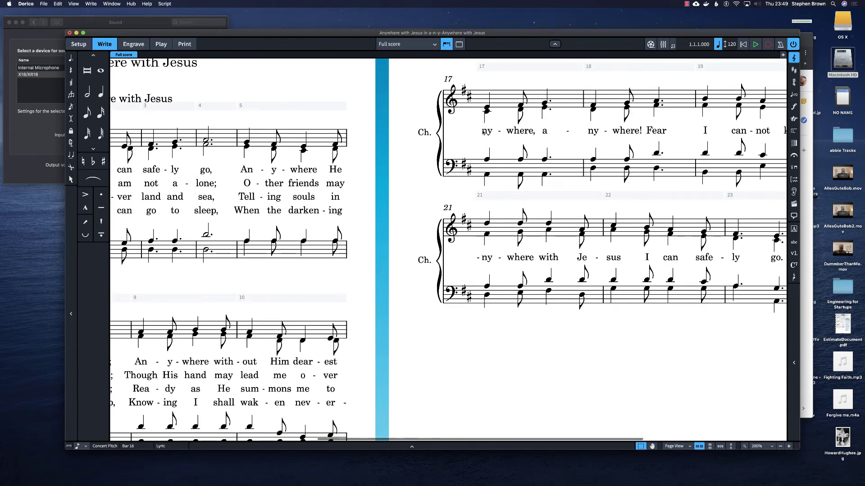
Select the chorus lyrics from 'ny' at bar 17 through 'go' at bar 23.
left_click(522, 106)
left_click(578, 170)
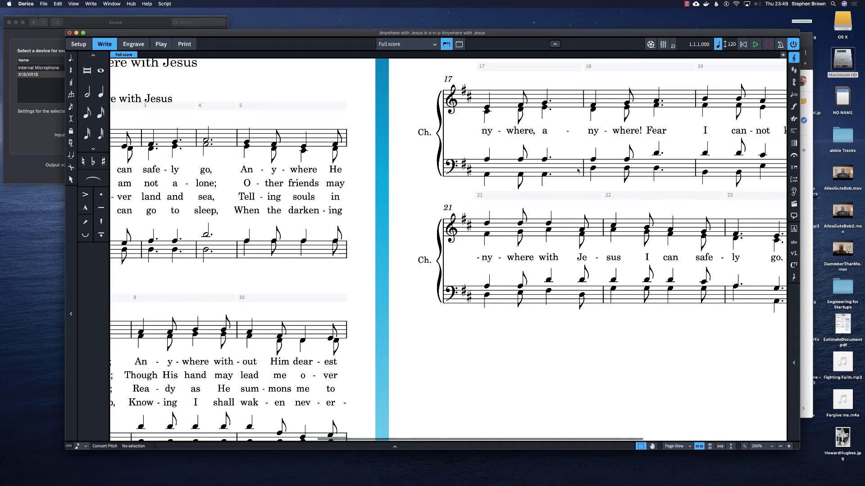
left_click(484, 131)
scroll(614, 259, "right", 5)
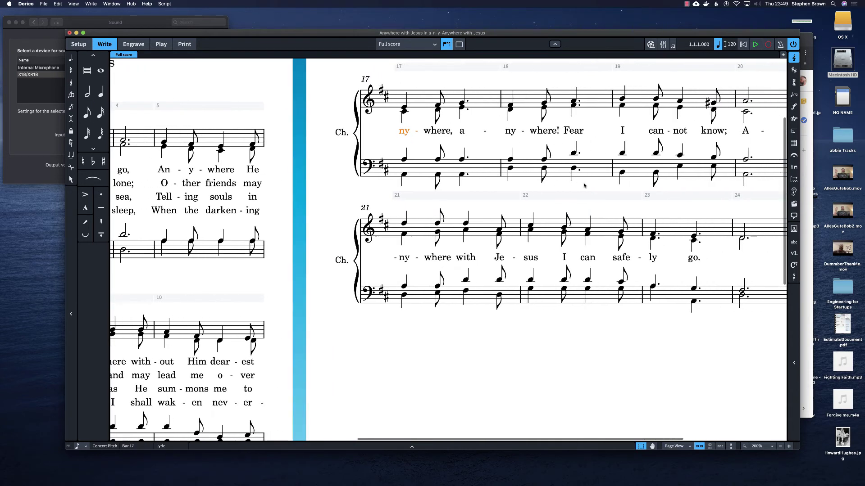
left_click(615, 259, "shift")
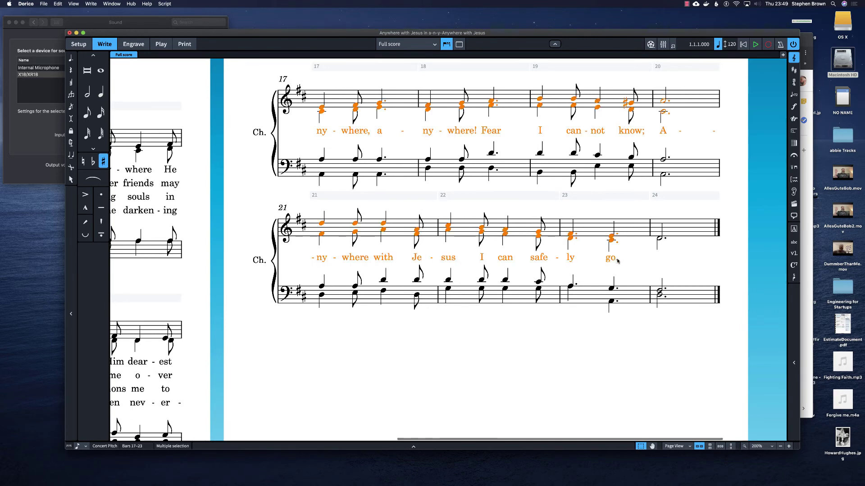
Filter the selection to All Lyrics so the chorus notes are deselected.
left_click(54, 4)
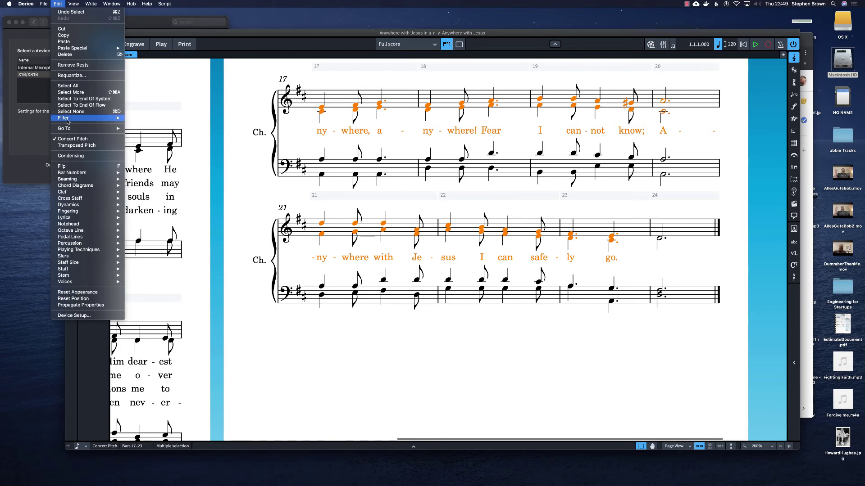
mouse_move(67, 118)
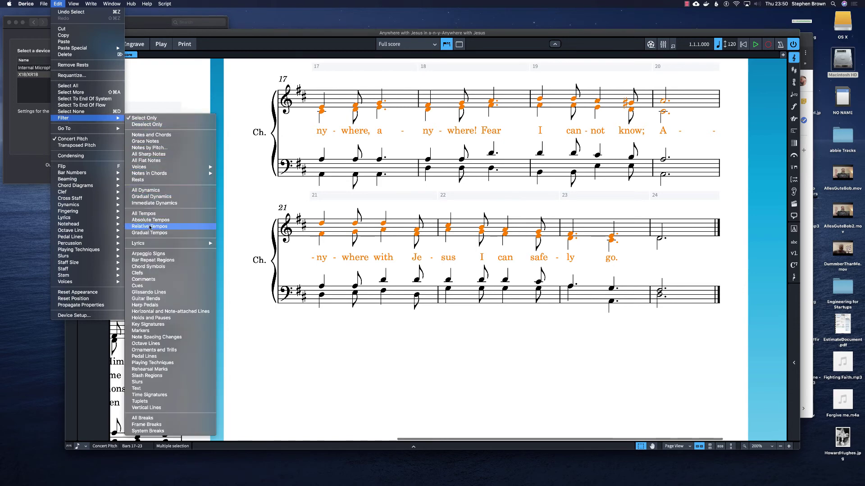
mouse_move(198, 243)
left_click(237, 244)
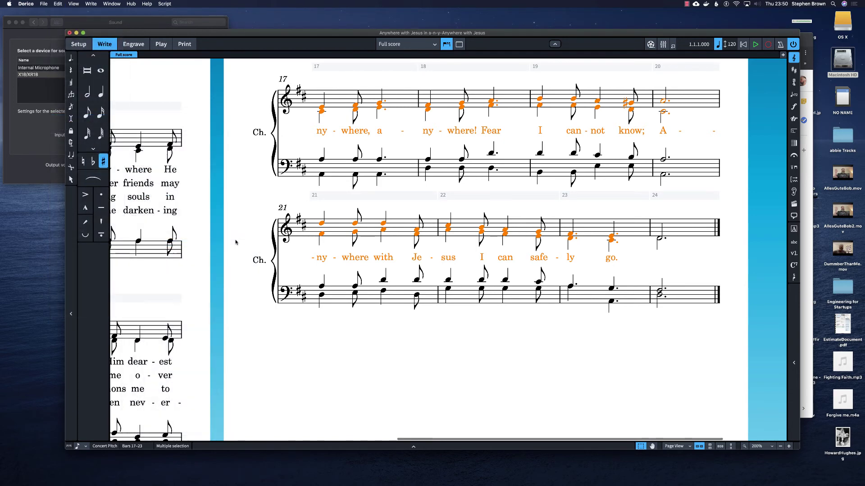
scroll(252, 244, "left", 5)
scroll(259, 241, "down", 2)
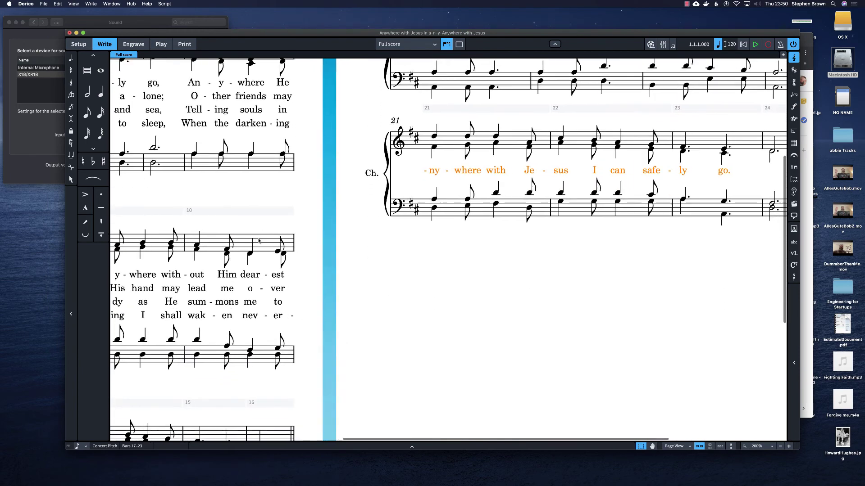
scroll(259, 241, "up", 4)
scroll(259, 241, "right", 3)
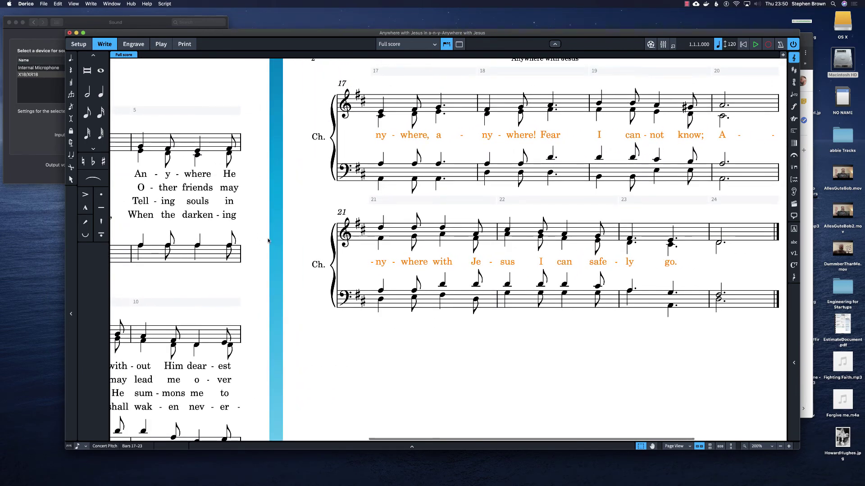
Delete the selected chorus lyrics, then restore them from the first note of bar 17.
key("Delete")
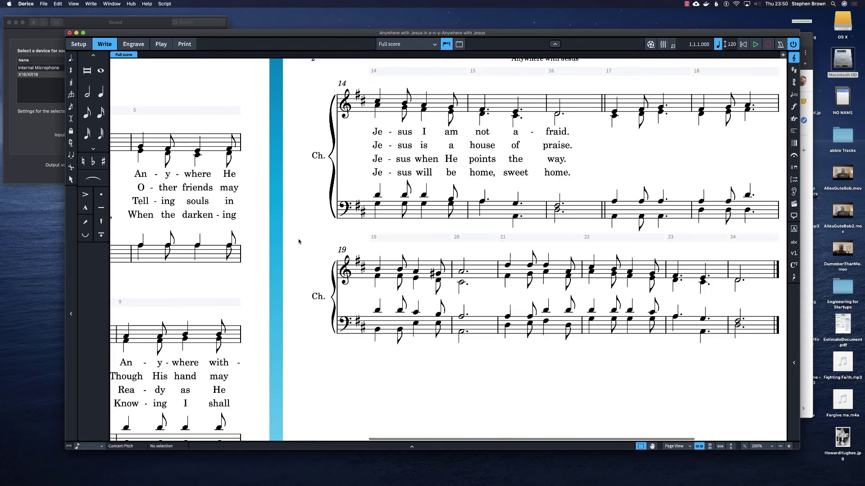
scroll(373, 241, "right", 5)
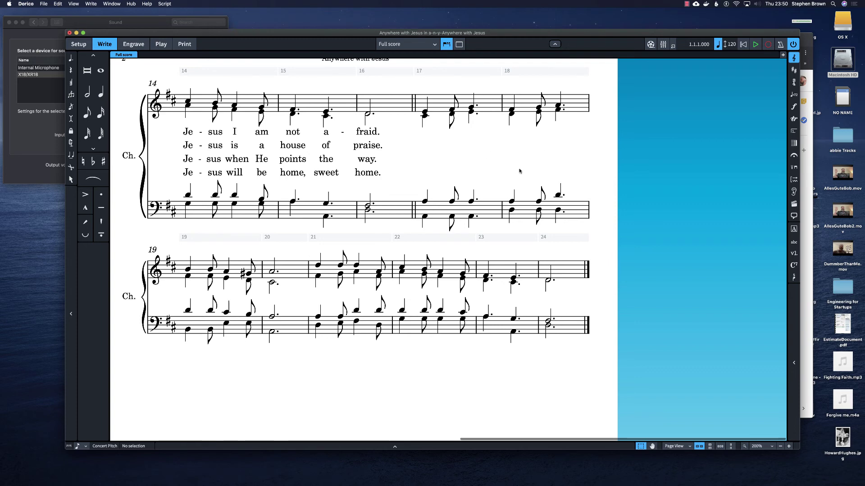
left_click(452, 109)
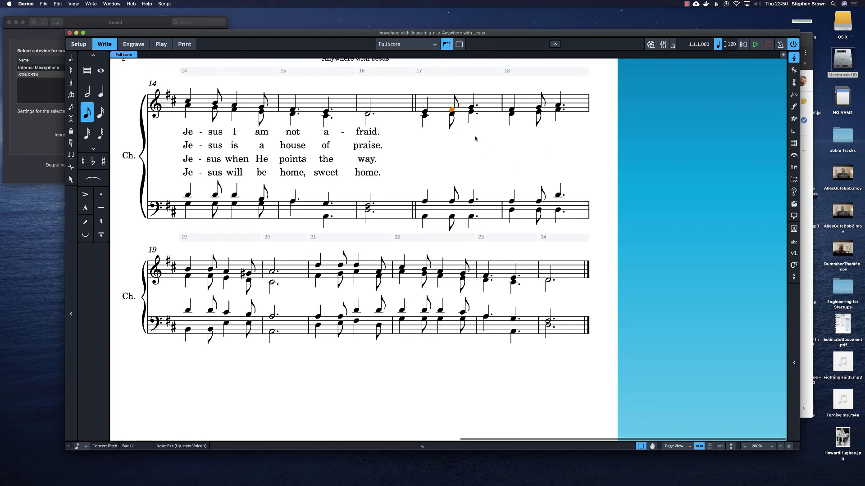
key("super+v")
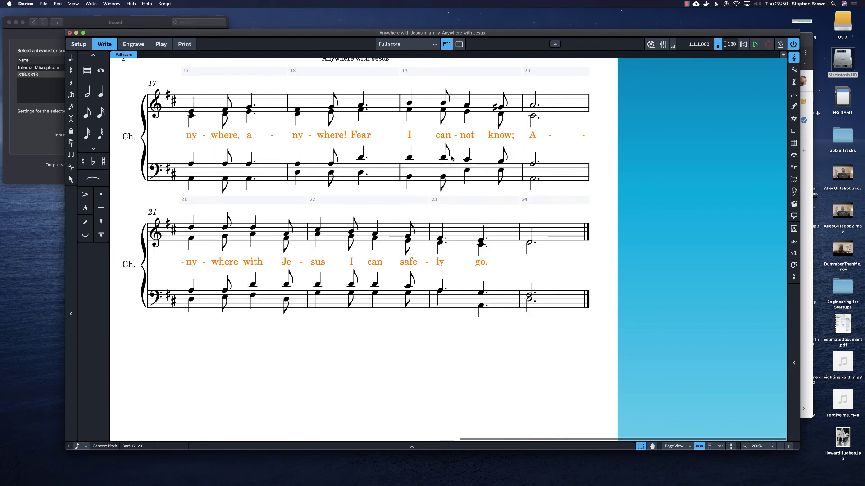
Scroll back to the first page of the hymn.
scroll(397, 178, "left", 10)
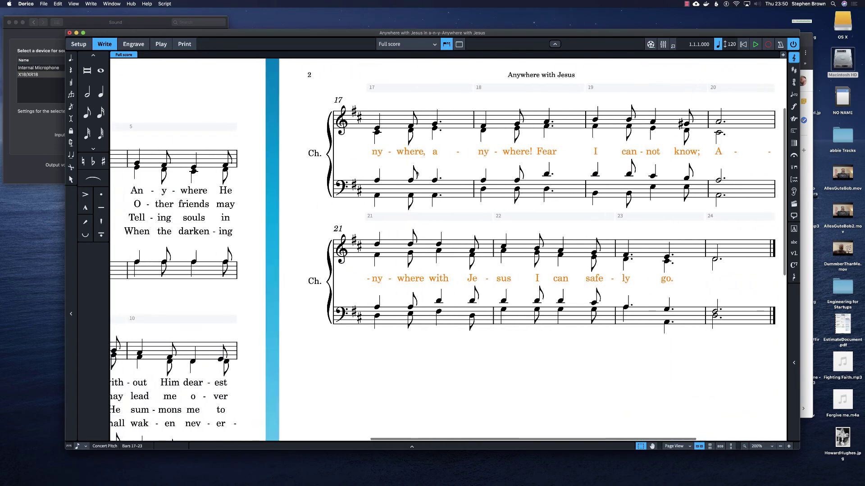
scroll(417, 173, "down", 3)
scroll(417, 173, "left", 4)
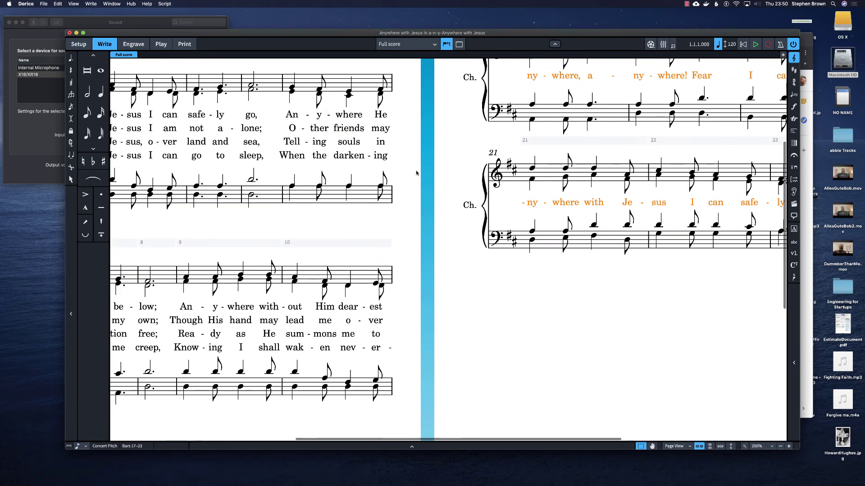
scroll(397, 180, "down", 5)
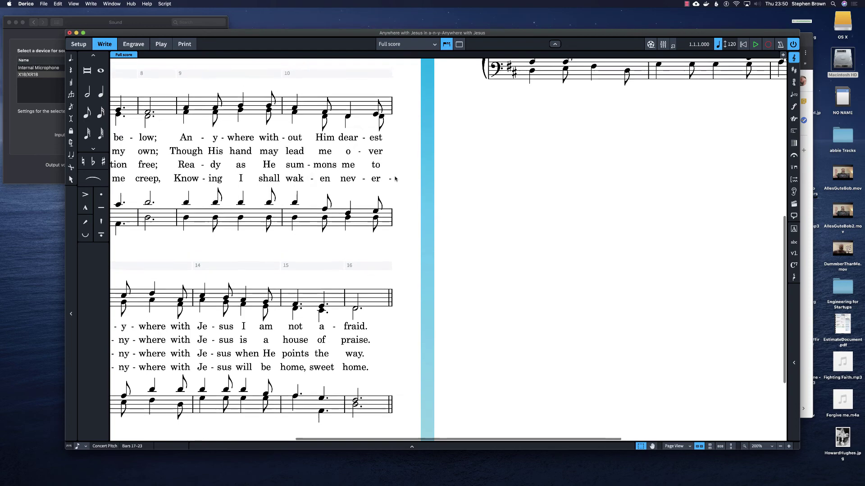
scroll(395, 179, "up", 4)
scroll(395, 179, "up", 2)
scroll(395, 179, "left", 6)
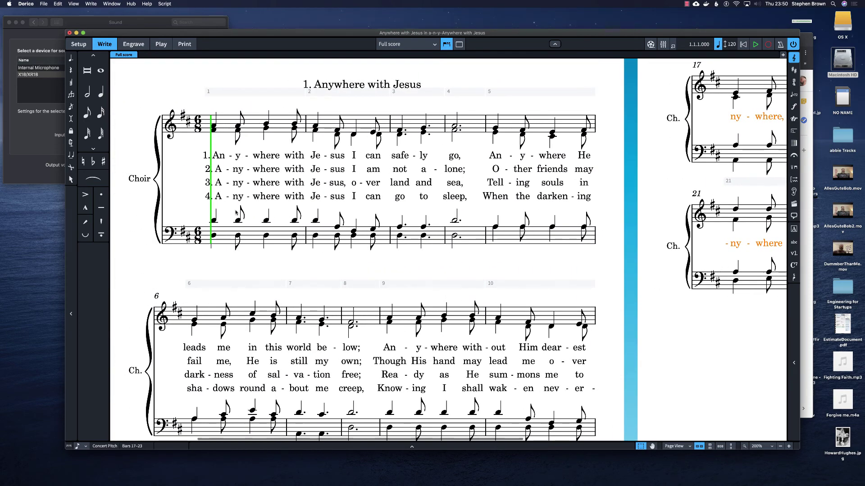
scroll(601, 278, "down", 4)
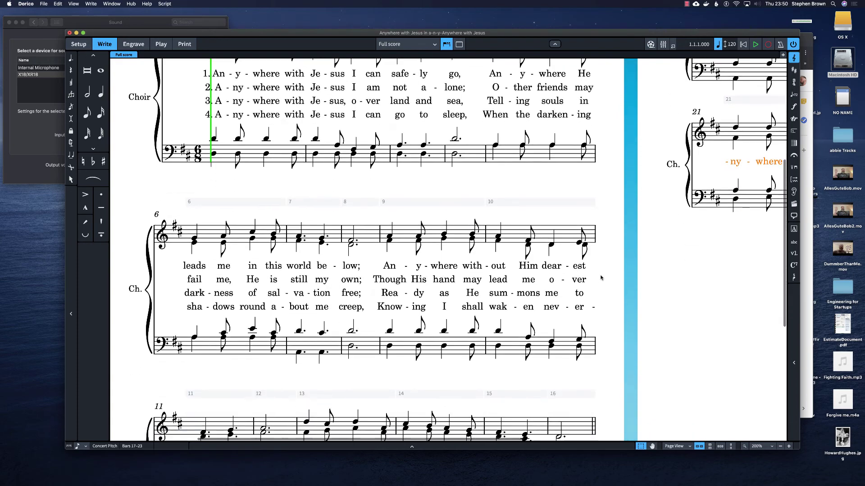
scroll(601, 278, "down", 3)
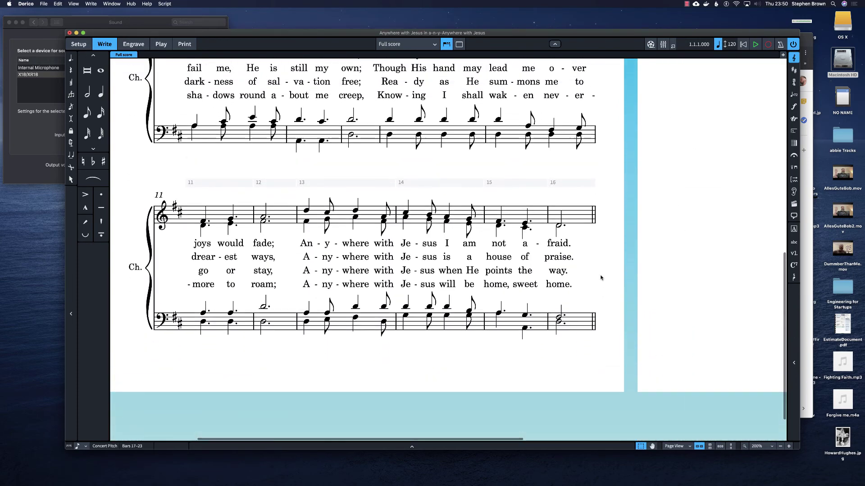
scroll(601, 278, "up", 5)
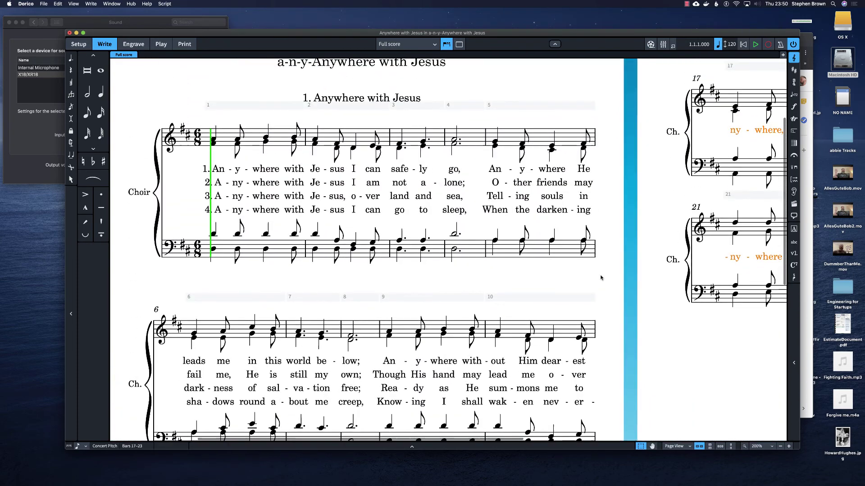
scroll(601, 278, "right", 4)
scroll(601, 279, "left", 3)
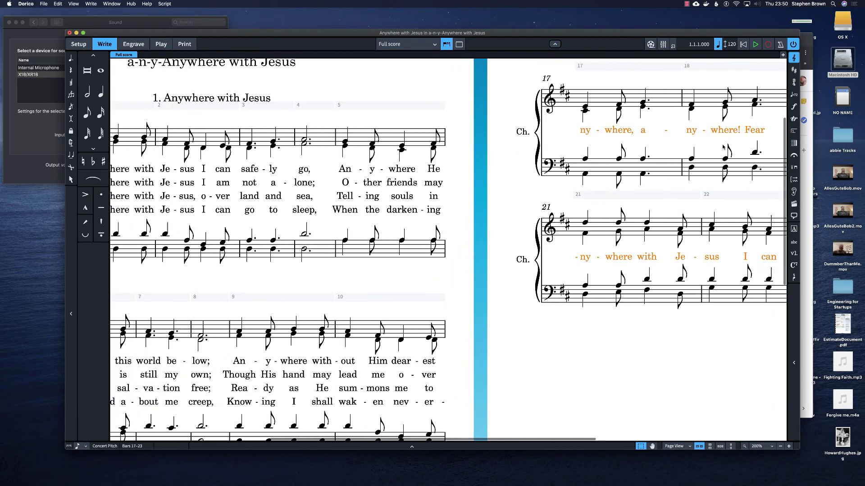
scroll(414, 269, "left", 5)
scroll(413, 269, "down", 1)
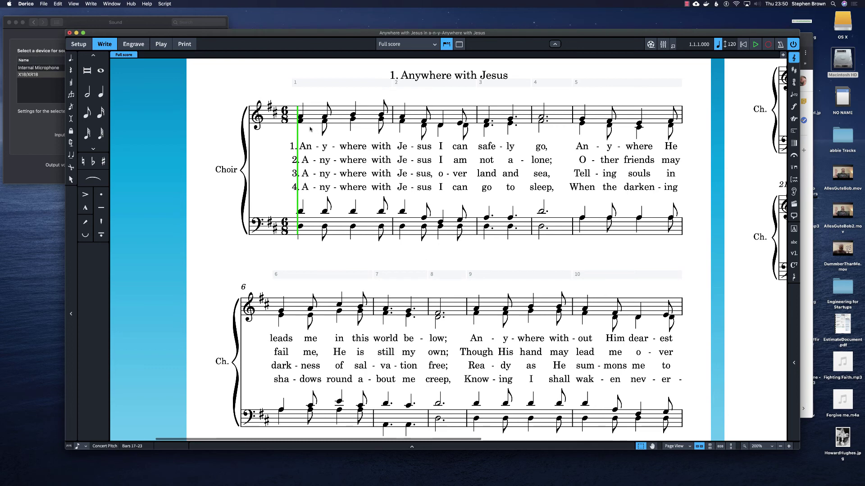
scroll(363, 158, "down", 1)
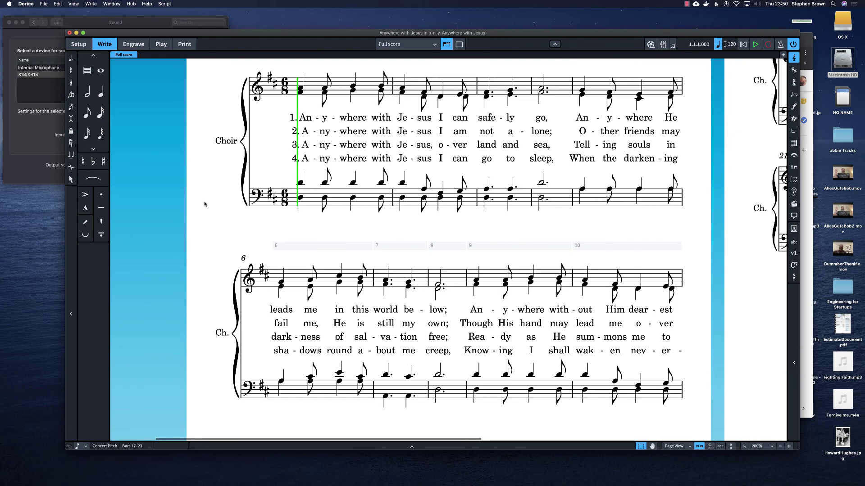
scroll(204, 204, "down", 10)
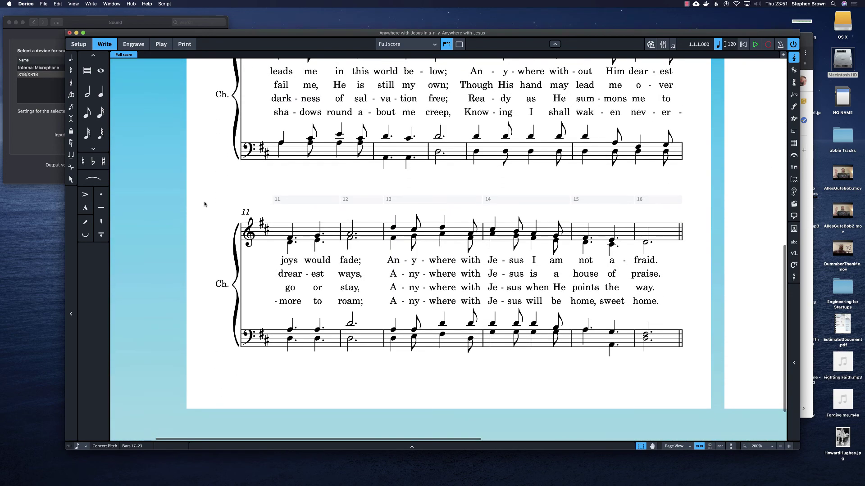
scroll(204, 204, "up", 10)
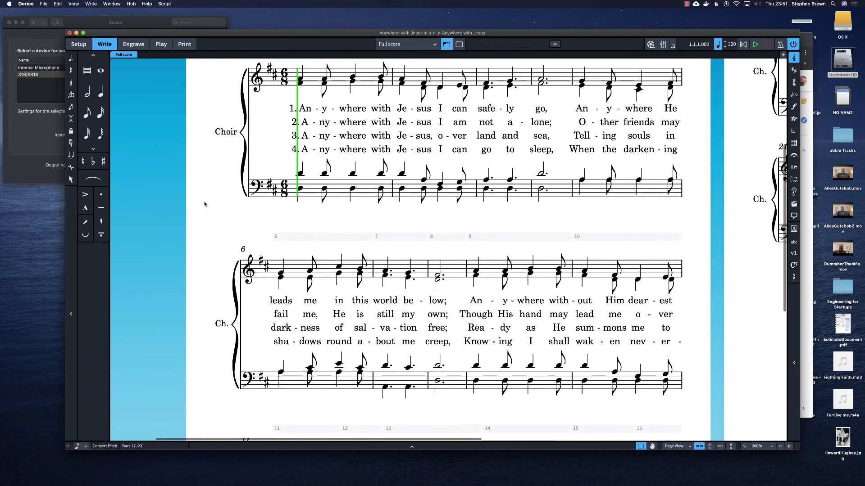